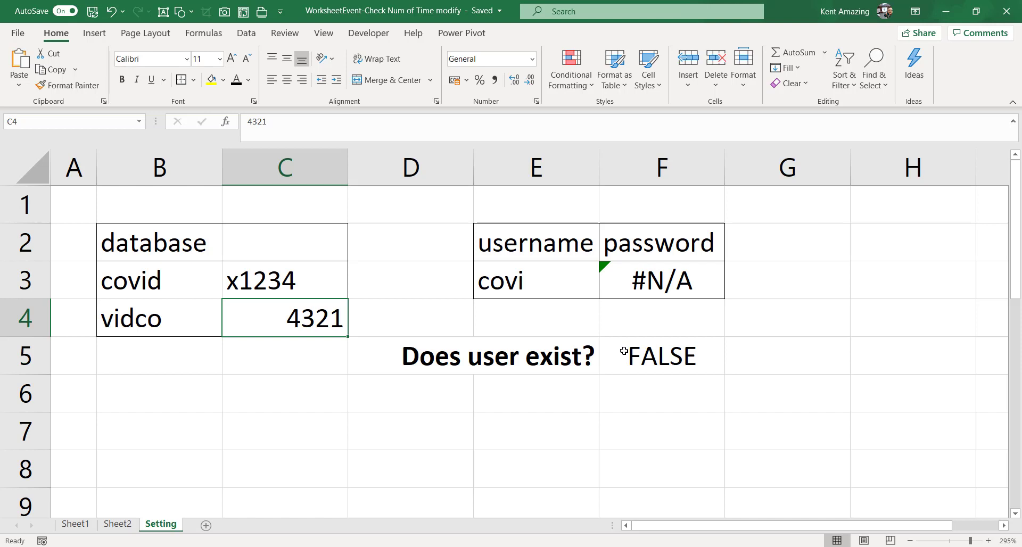
- Clear the old FALSE result from cell F5
click(624, 351)
key(Delete)
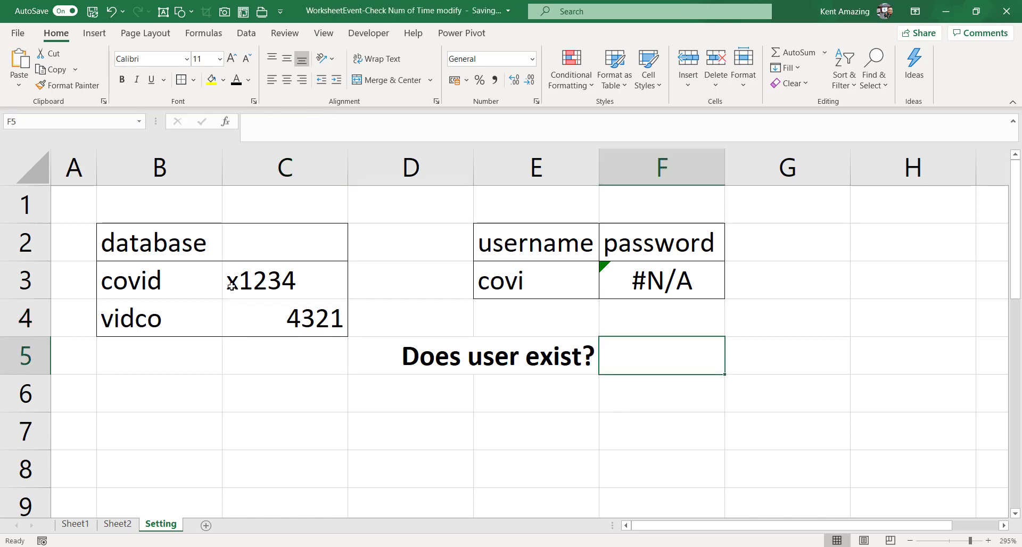
drag(151, 285, 151, 316)
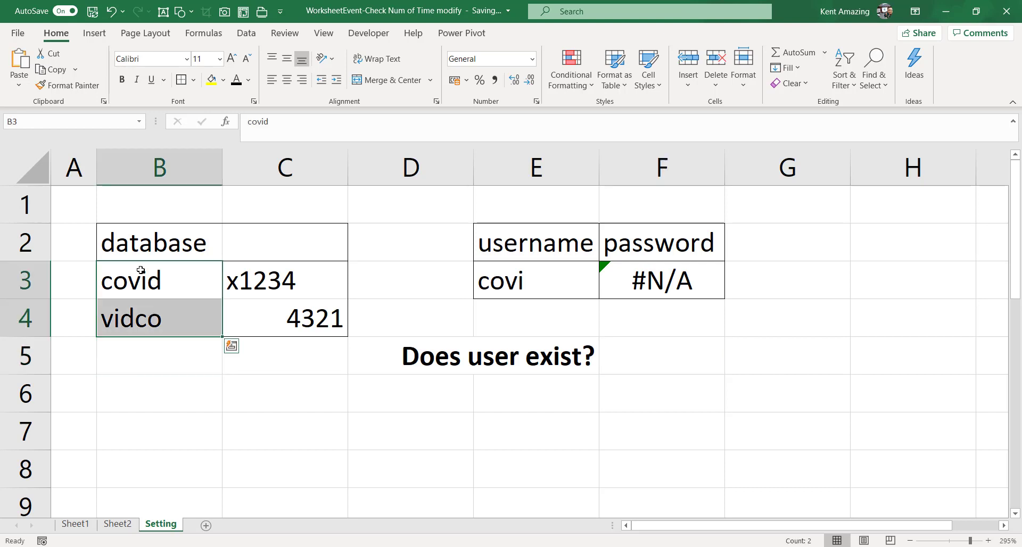
drag(143, 277, 147, 318)
click(144, 276)
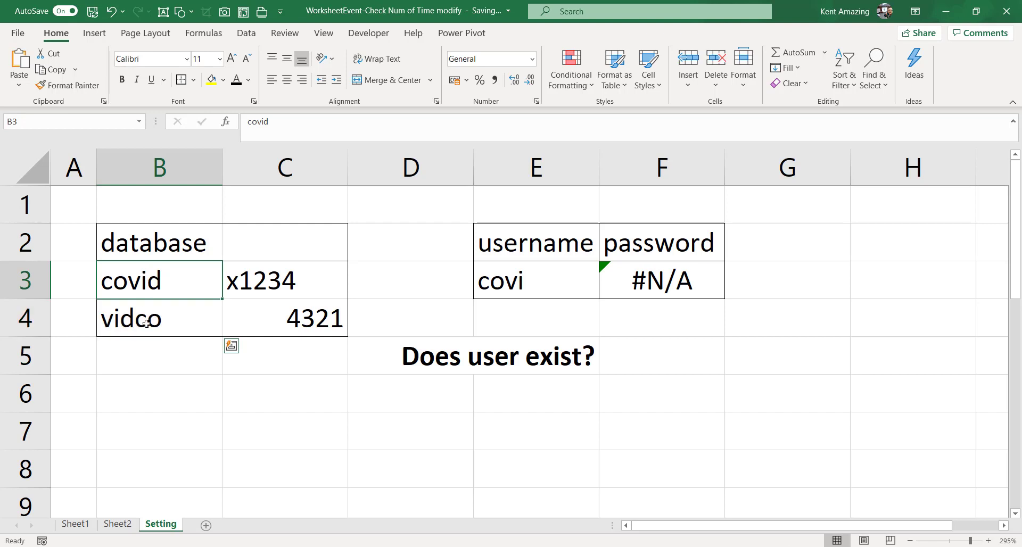
click(137, 356)
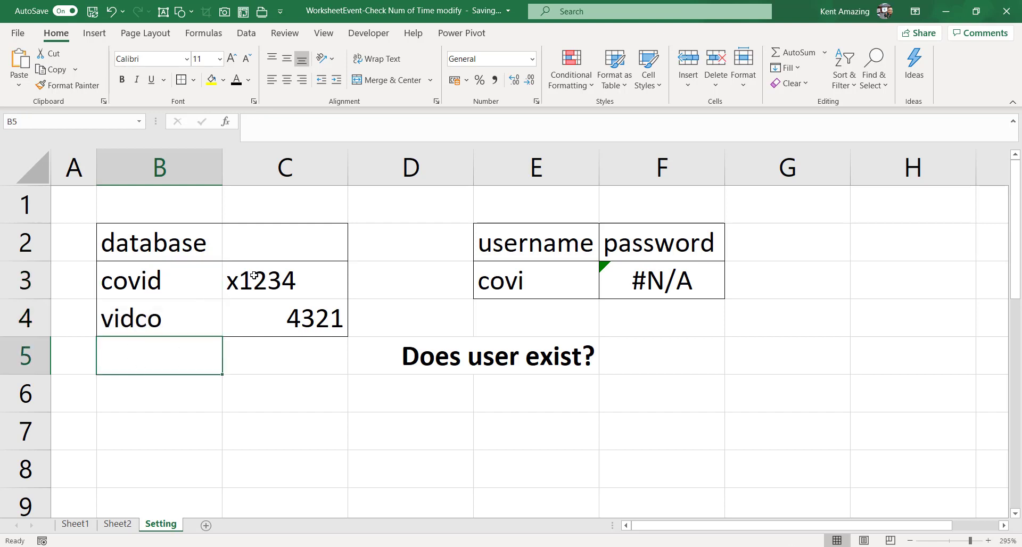
- Correct the username in E3 from covi to covid so x1234 appears
click(501, 280)
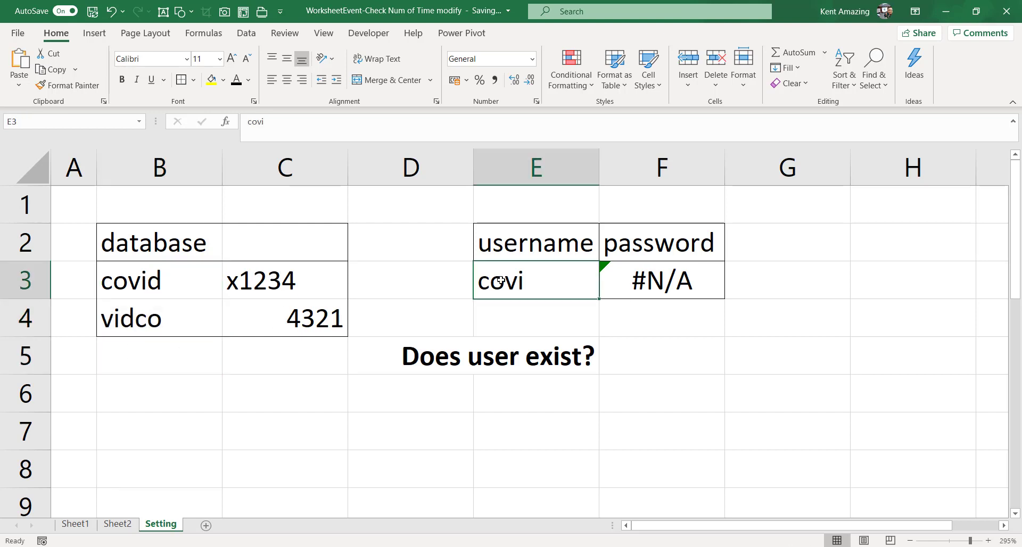
key(Delete)
text(covid)
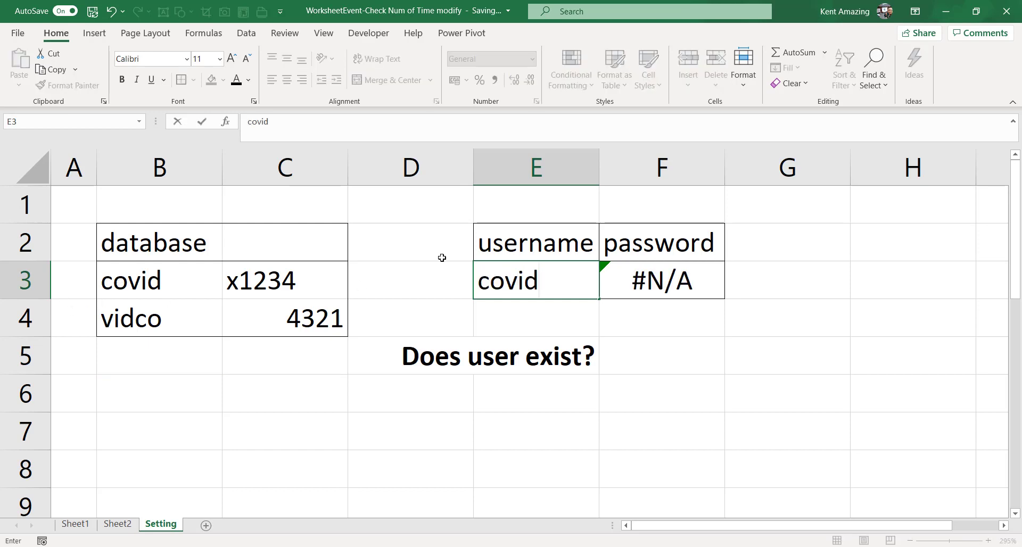
key(Return)
click(160, 282)
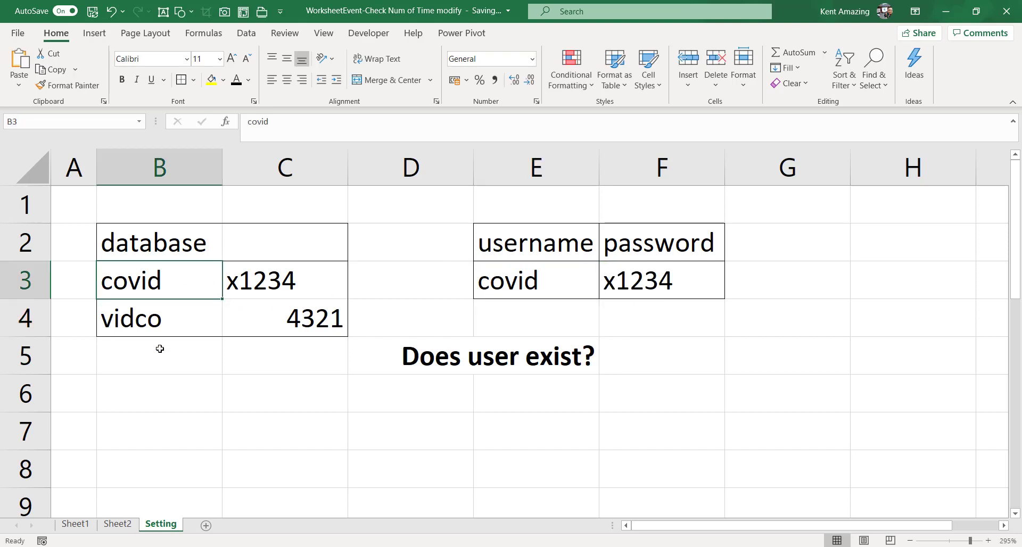
- Enter =countif(B3:B4,E3) in F5, which returns 1 for covid
click(661, 354)
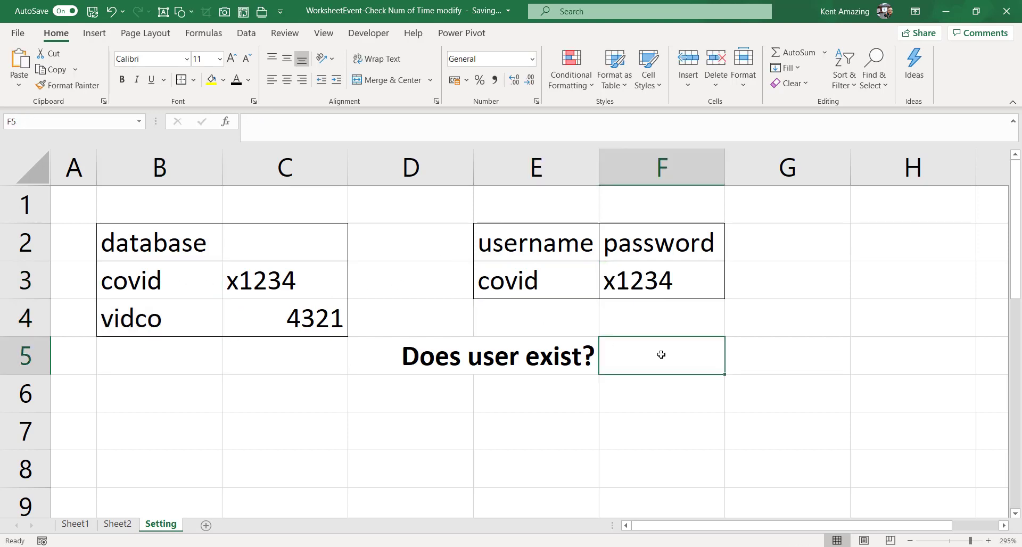
text(=c)
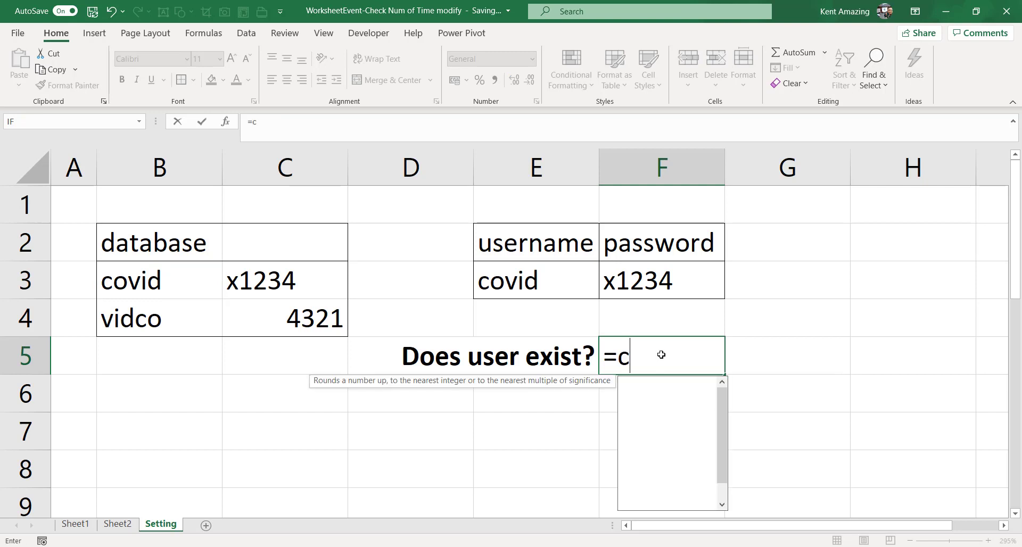
text(ountif()
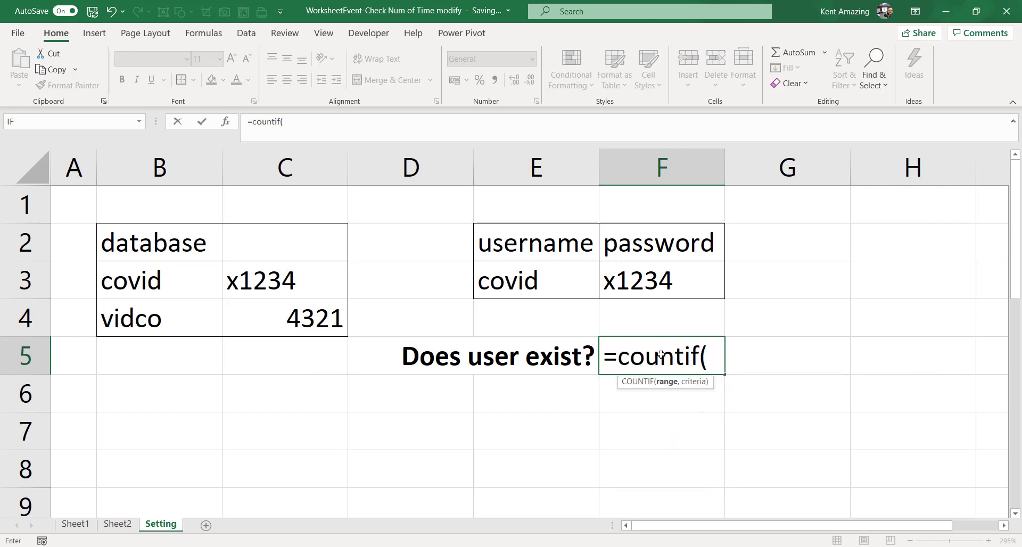
click(153, 283)
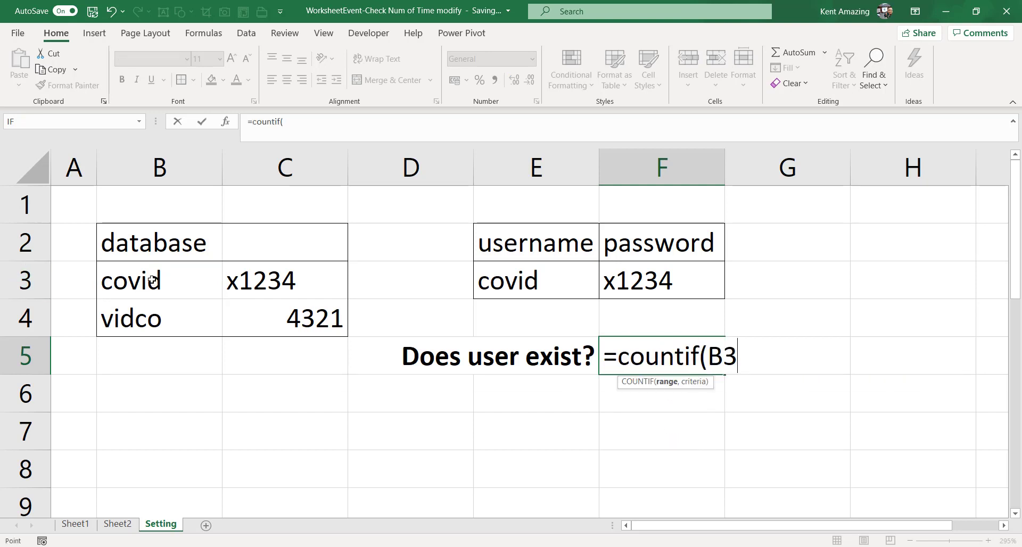
drag(153, 313, 154, 326)
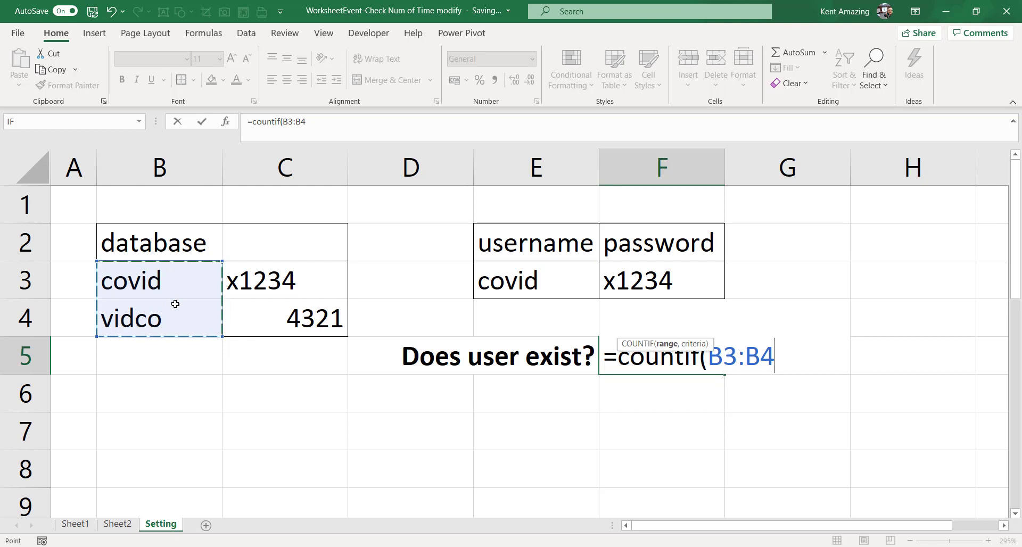
text(,)
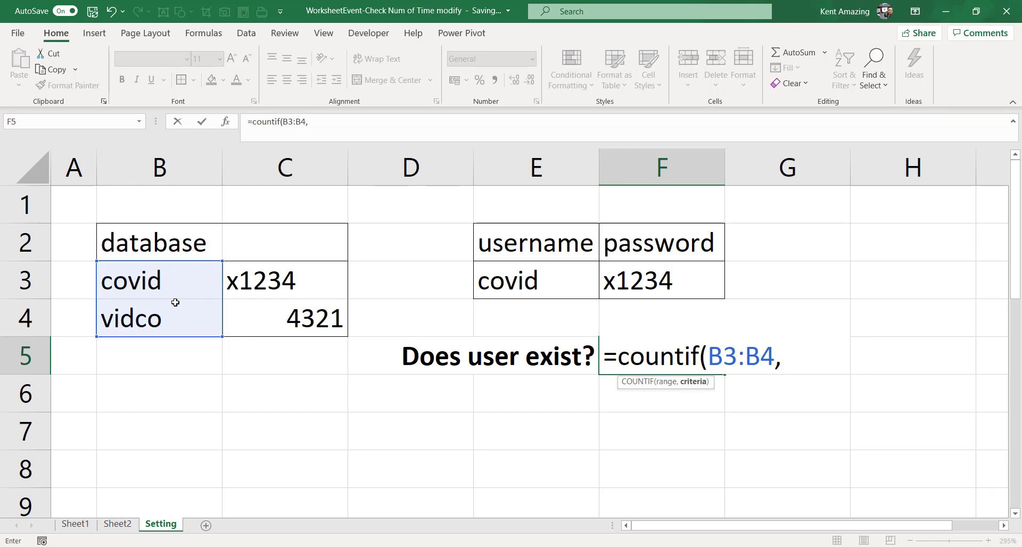
click(561, 278)
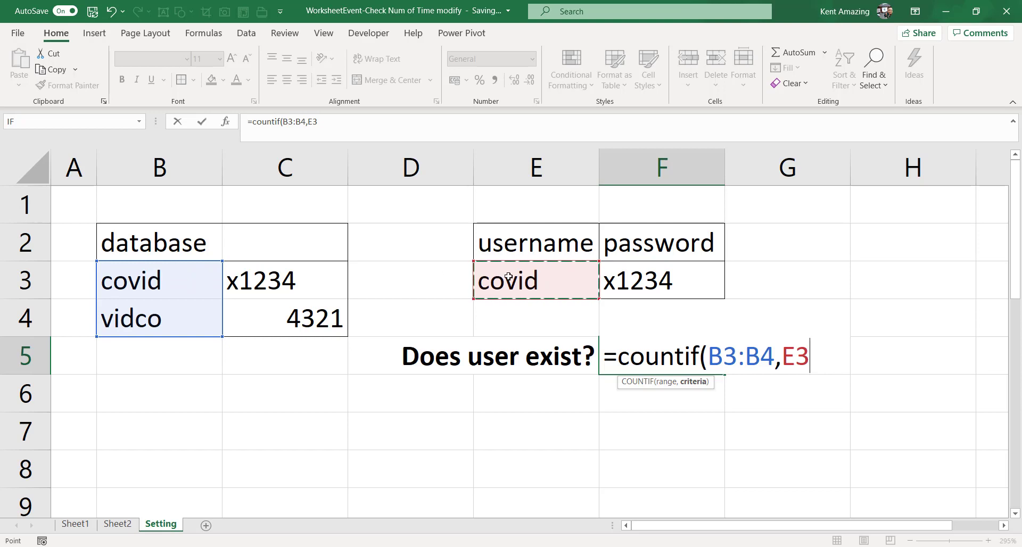
text())
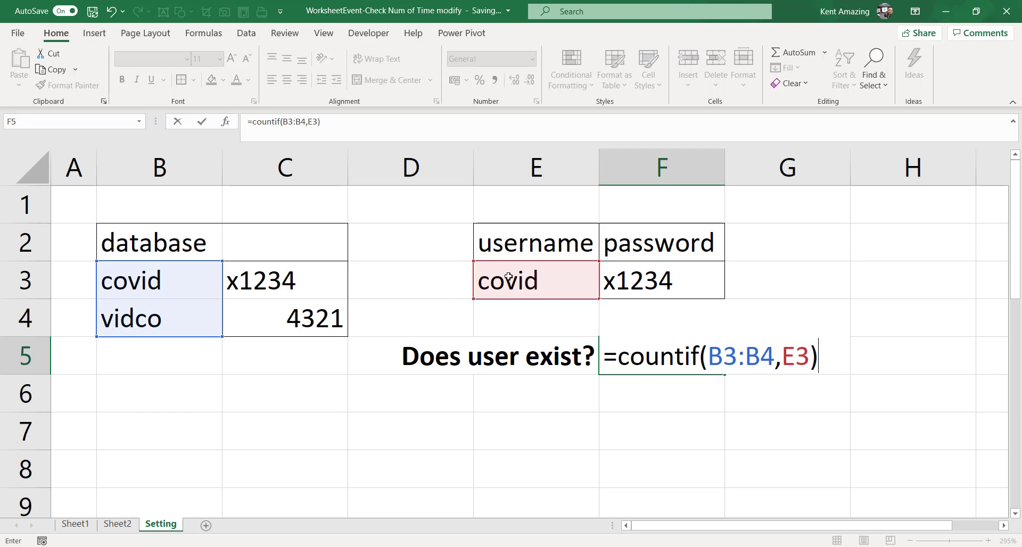
key(Return)
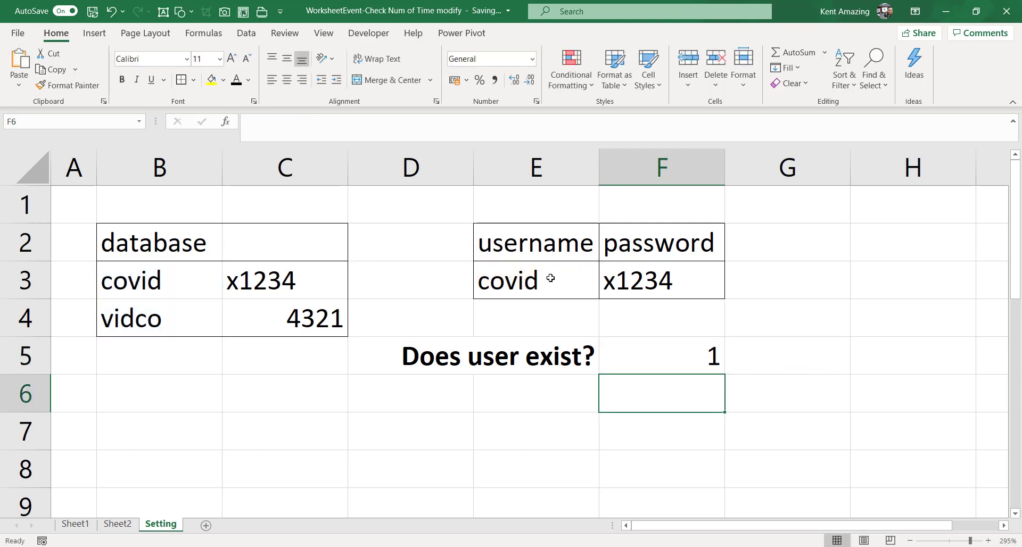
- Append =1 to the F5 formula so =COUNTIF(B3:B4,E3)=1 shows TRUE
click(671, 357)
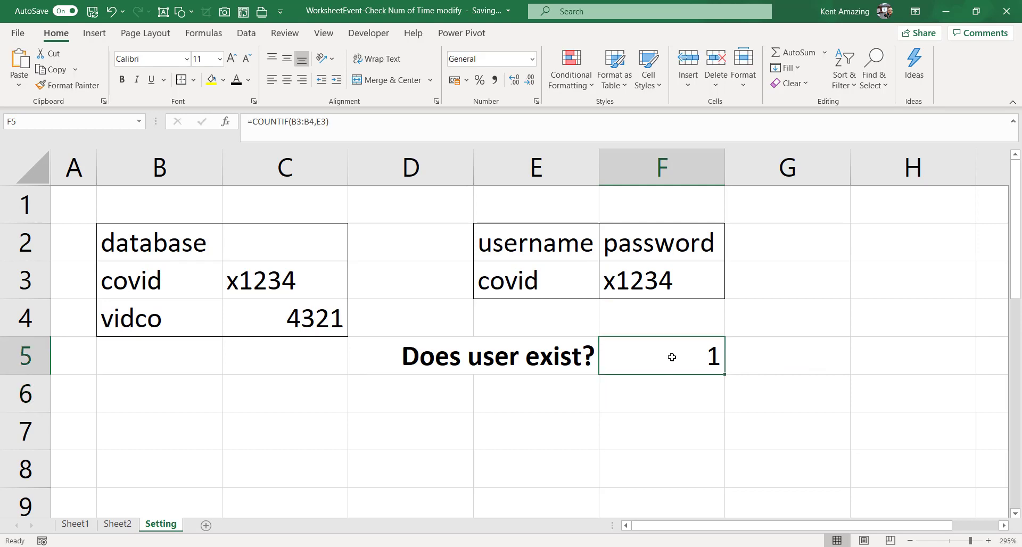
double_click(672, 358)
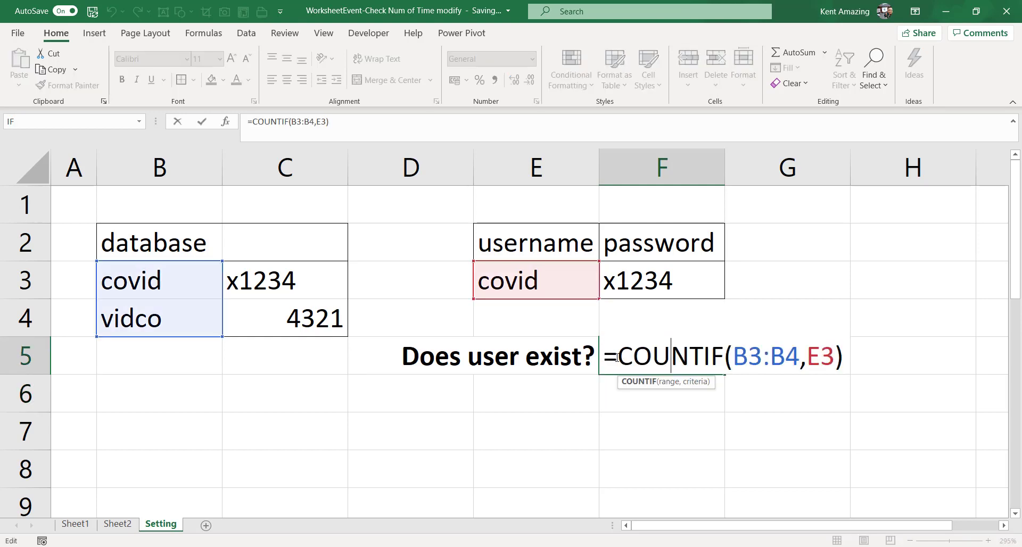
click(849, 358)
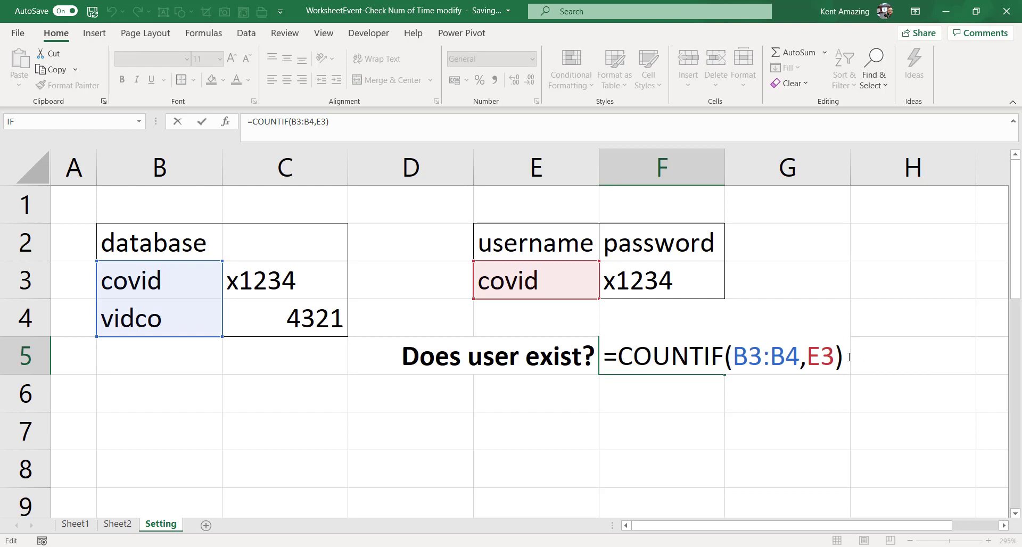
text(=)
text(14)
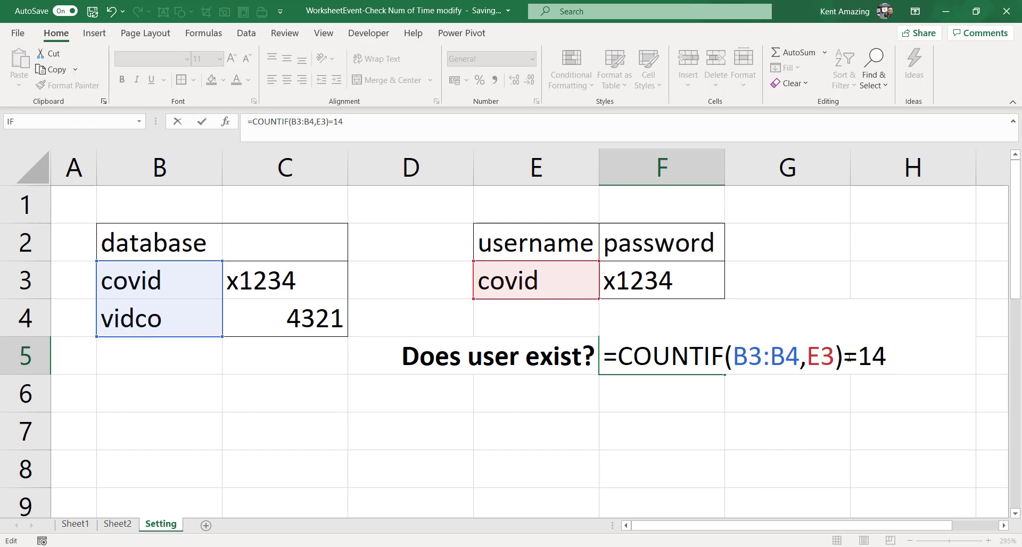
key(BackSpace)
key(Return)
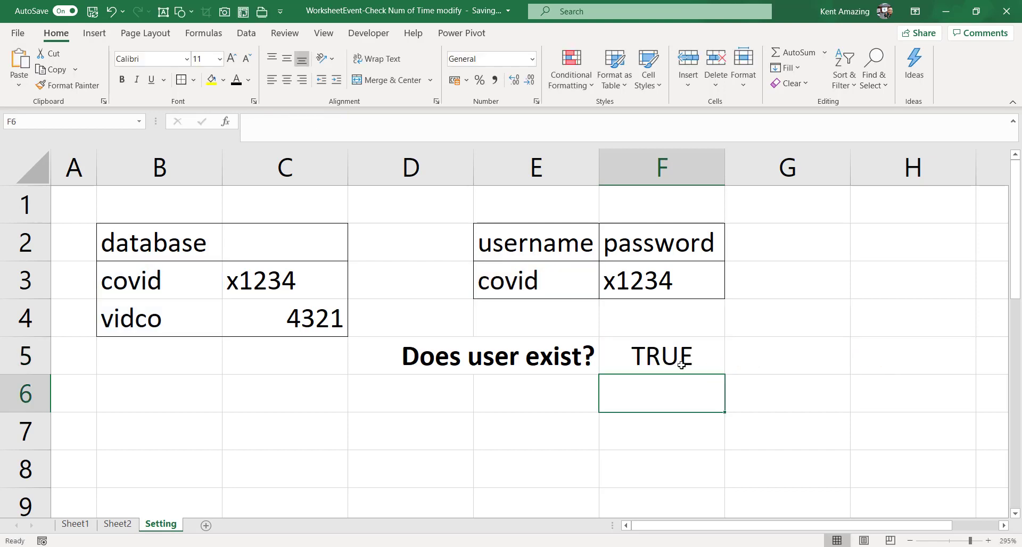
click(681, 364)
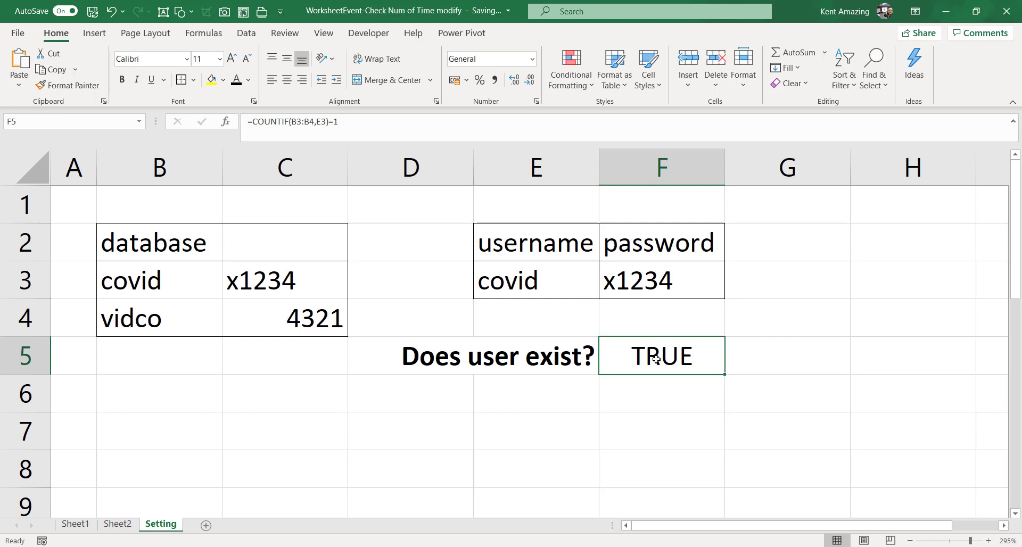
- Place Excel and the VBA editor side by side and create sub useCOUNTIF_Example
key(super+Left)
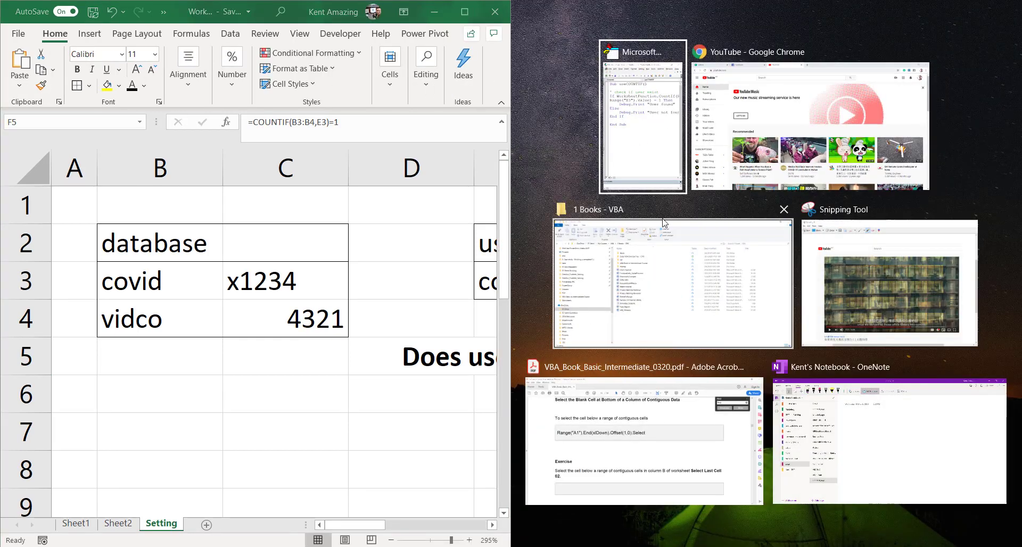
click(639, 167)
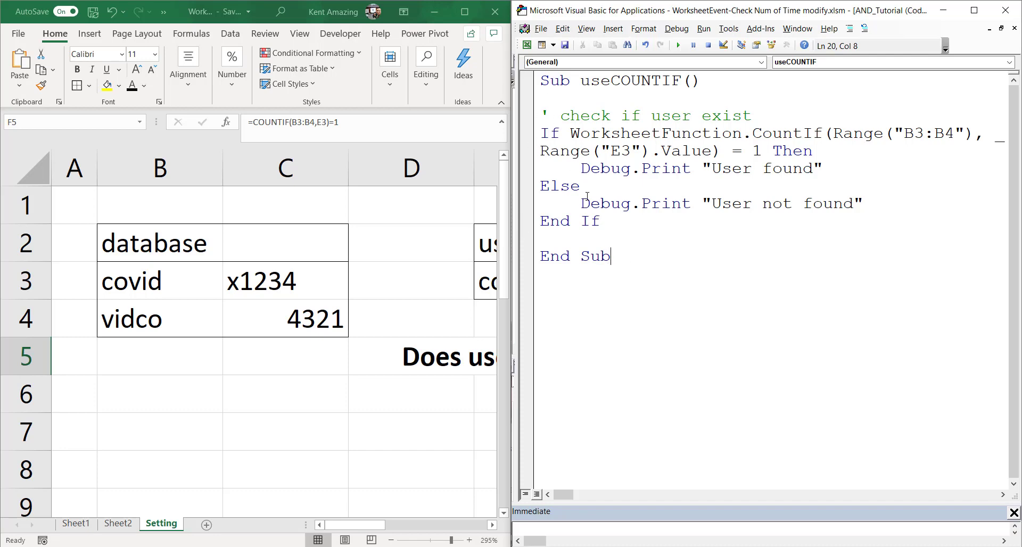
key(Return)
text(sub )
text(useCOUNTI)
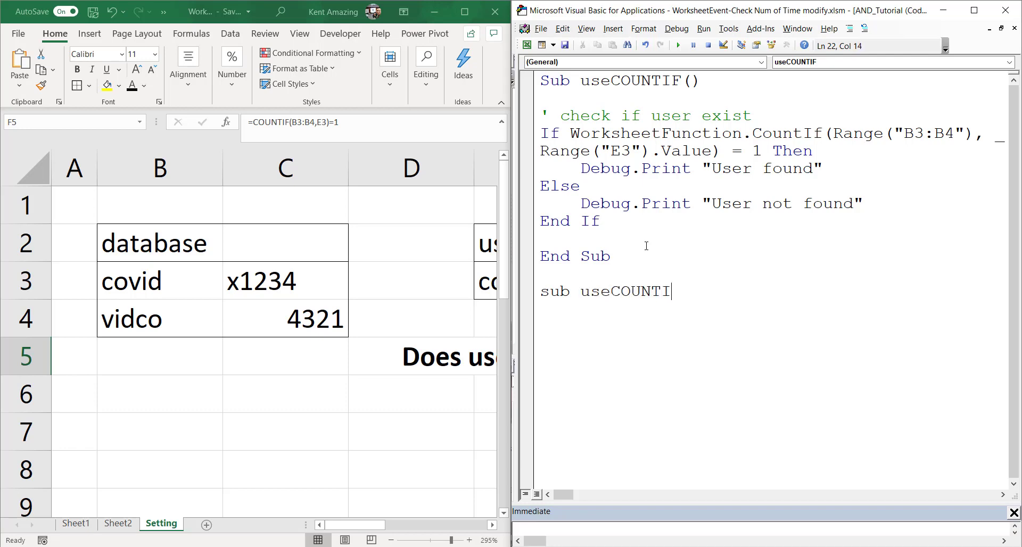
text(F_Exa)
text(mple)
key(Return)
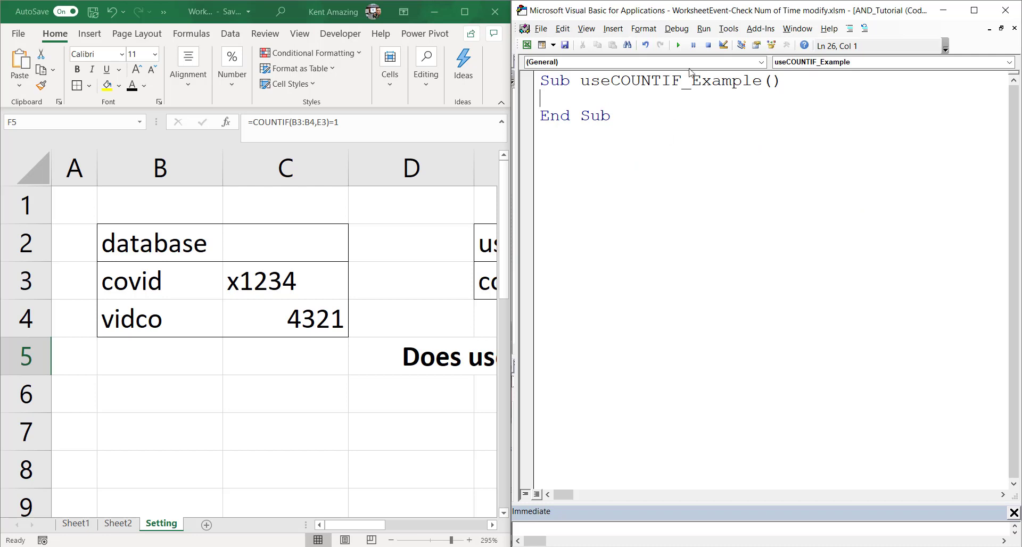
drag(766, 82, 582, 82)
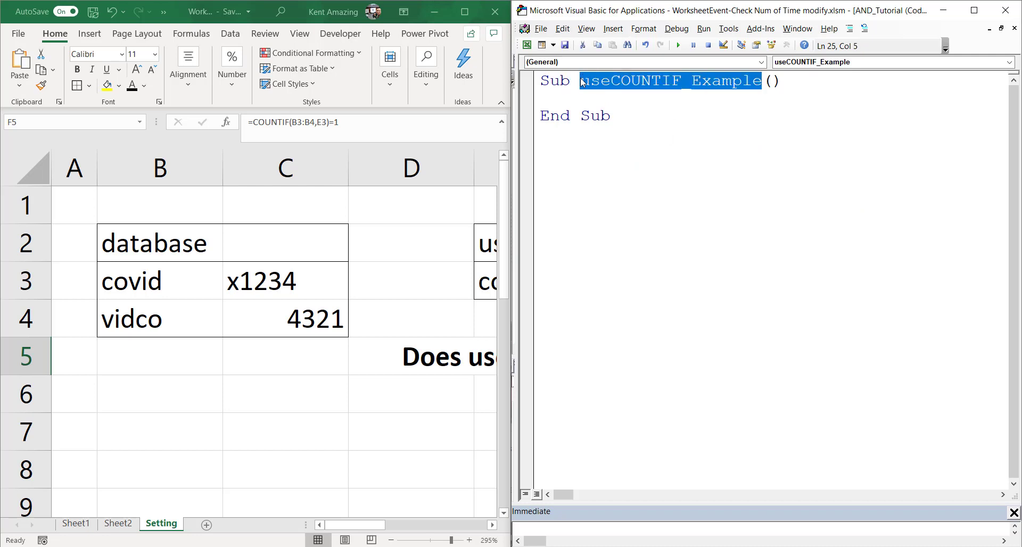
click(591, 93)
- Write WorksheetFunction.CountIf(Range("B3:B4"),Range("E3"))=1 in the sub body
key(Return)
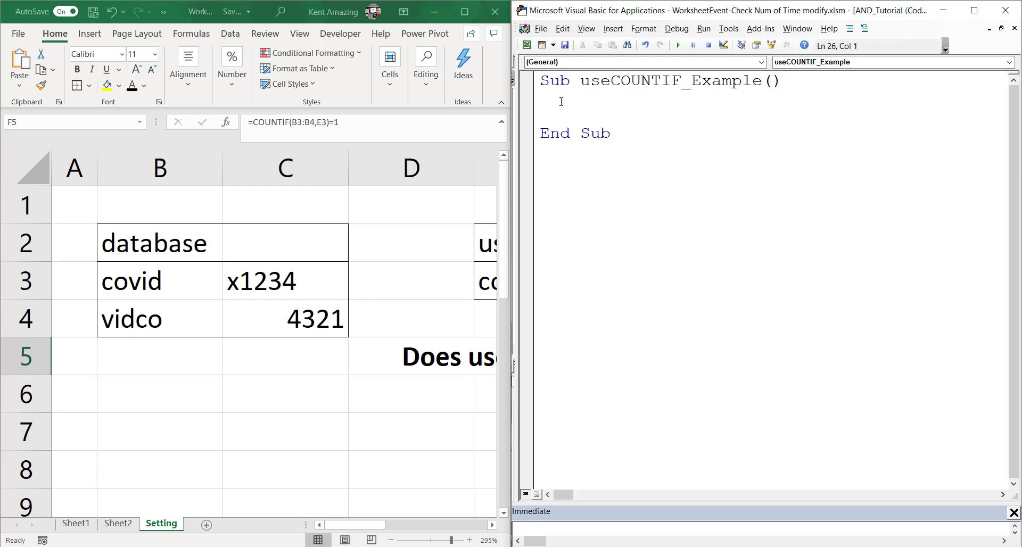
key(Return)
text(wo)
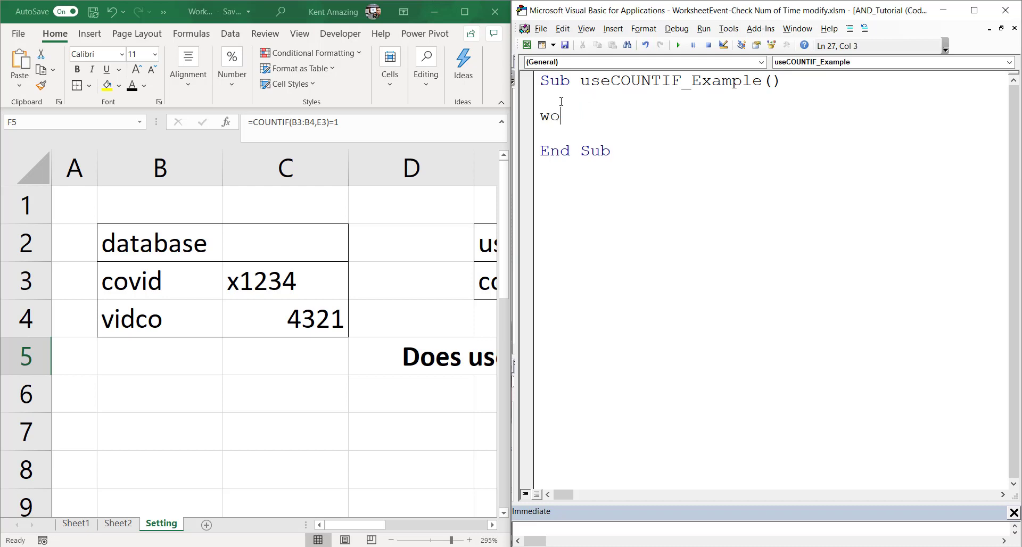
text(rksheetfunc)
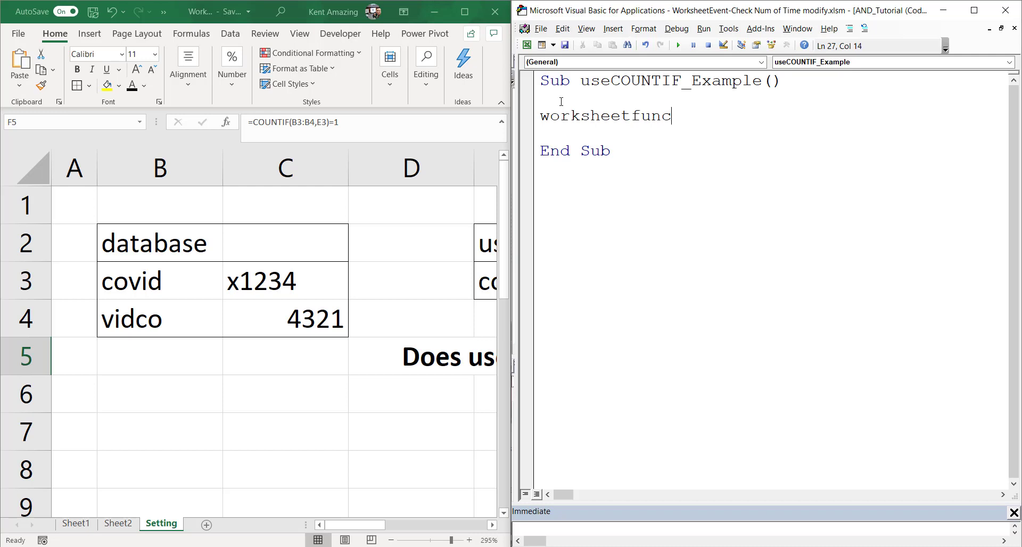
text(tion)
text(.)
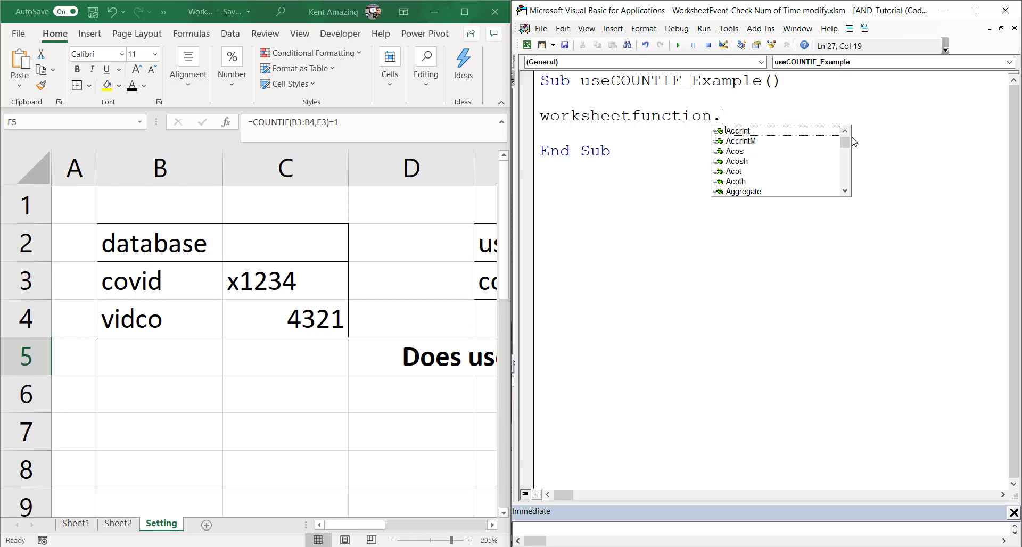
mouse_move(846, 145)
mouse_down()
mouse_move(845, 162)
mouse_move(846, 140)
mouse_up()
text(countif)
key(Escape)
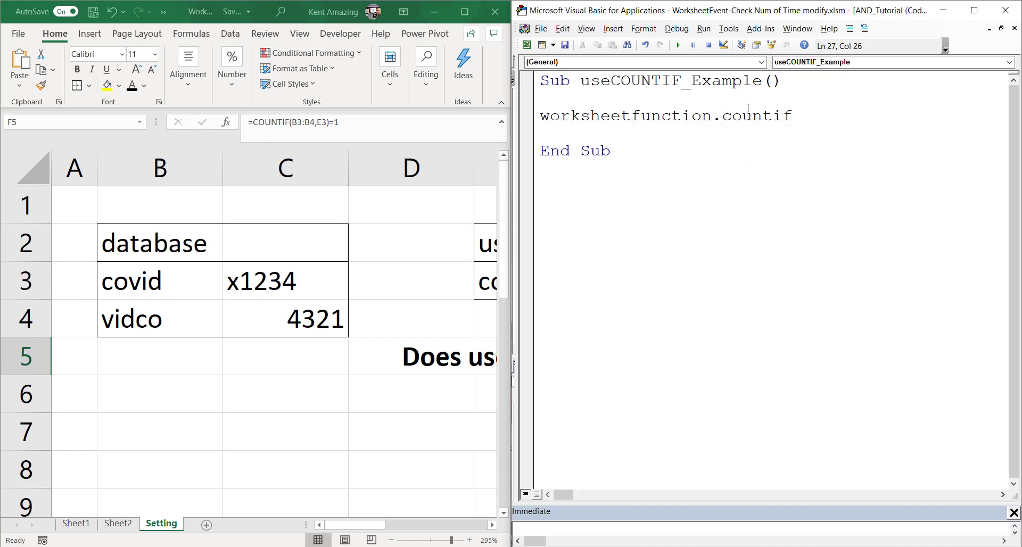
text(()
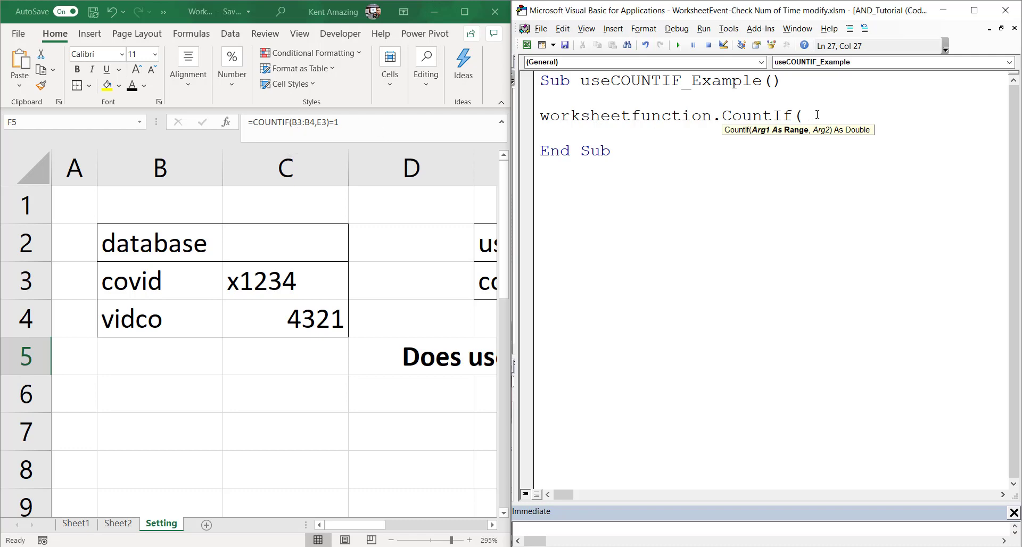
text(Range)
text((")
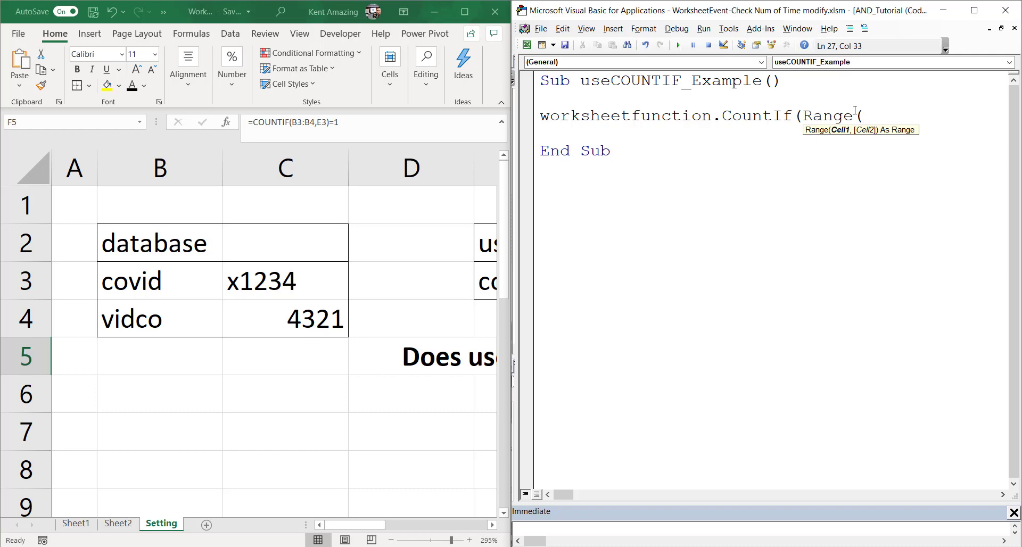
text(B3:)
text(B4"))
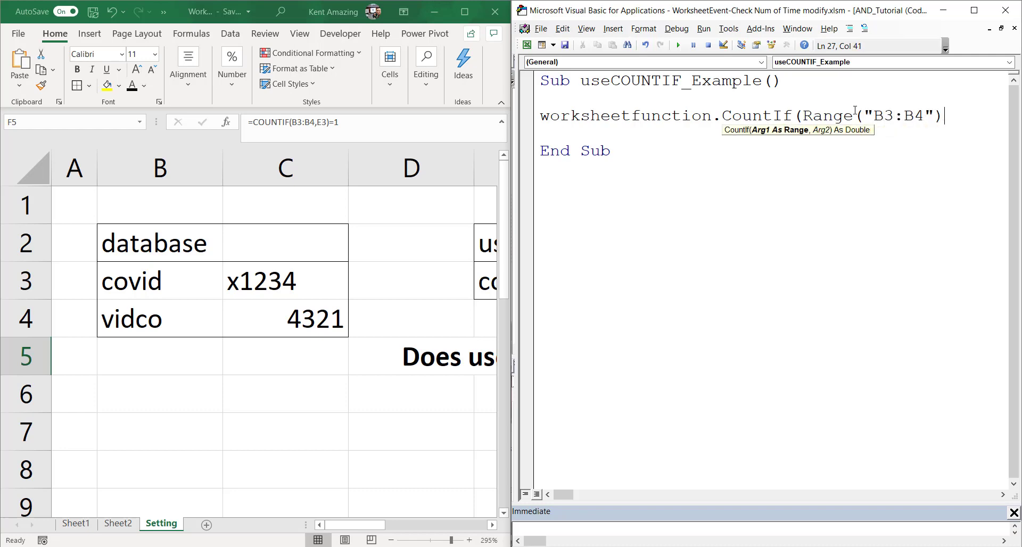
text(,)
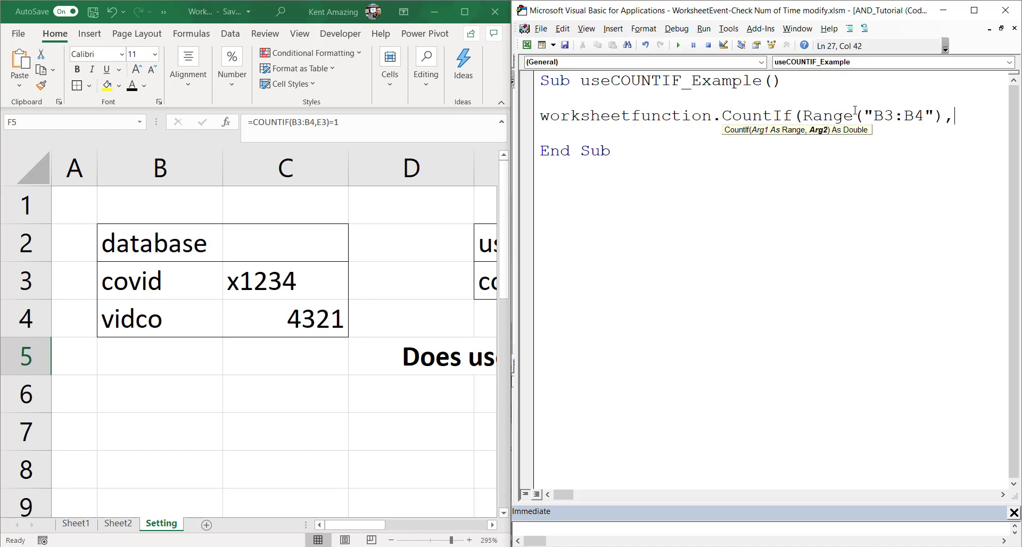
text(Range(")
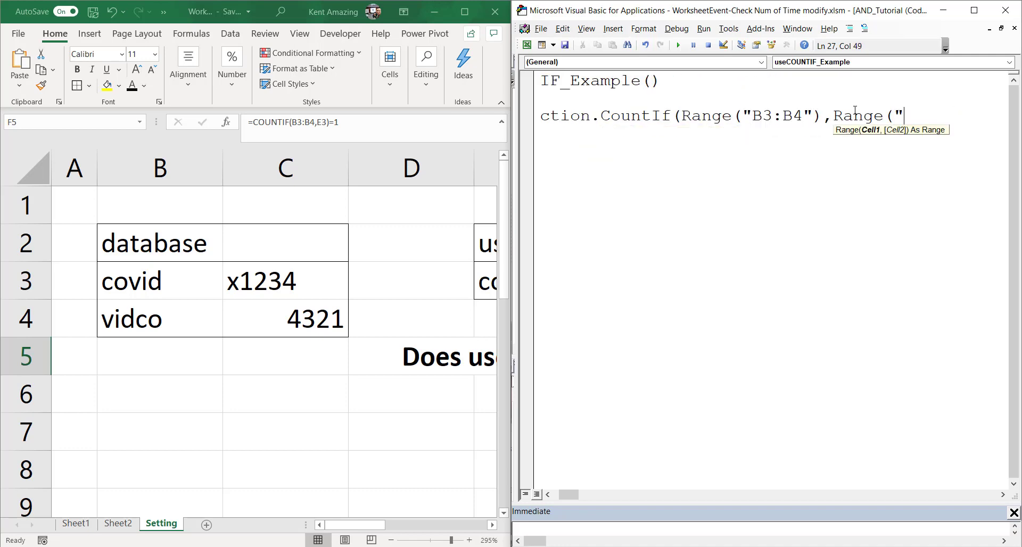
text(E3"))
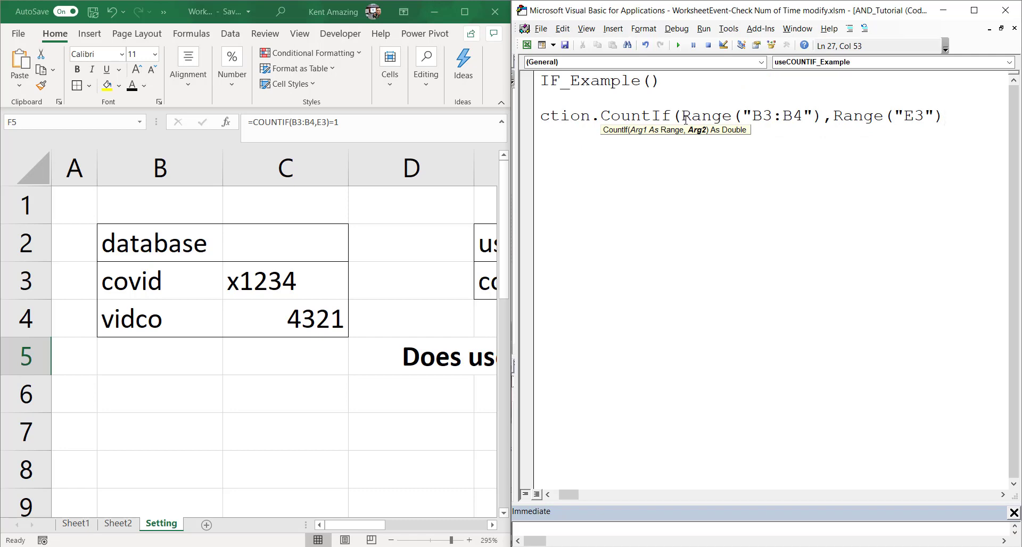
text()=)
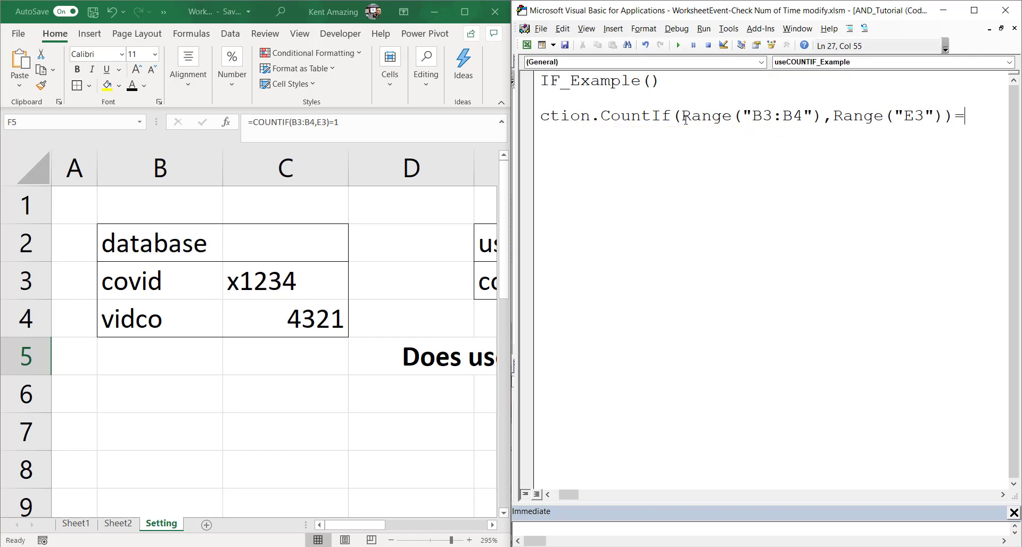
text(1)
key(Return)
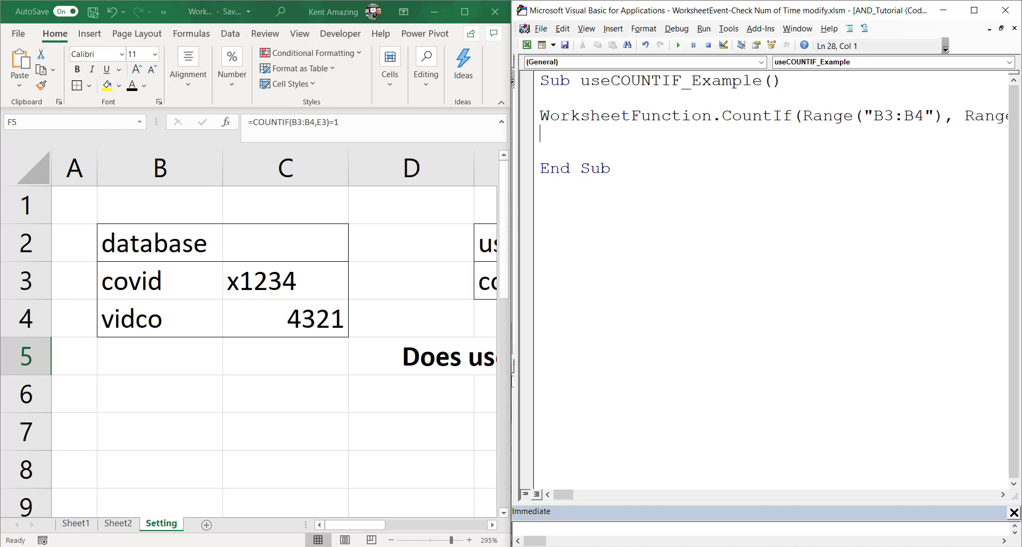
click(667, 195)
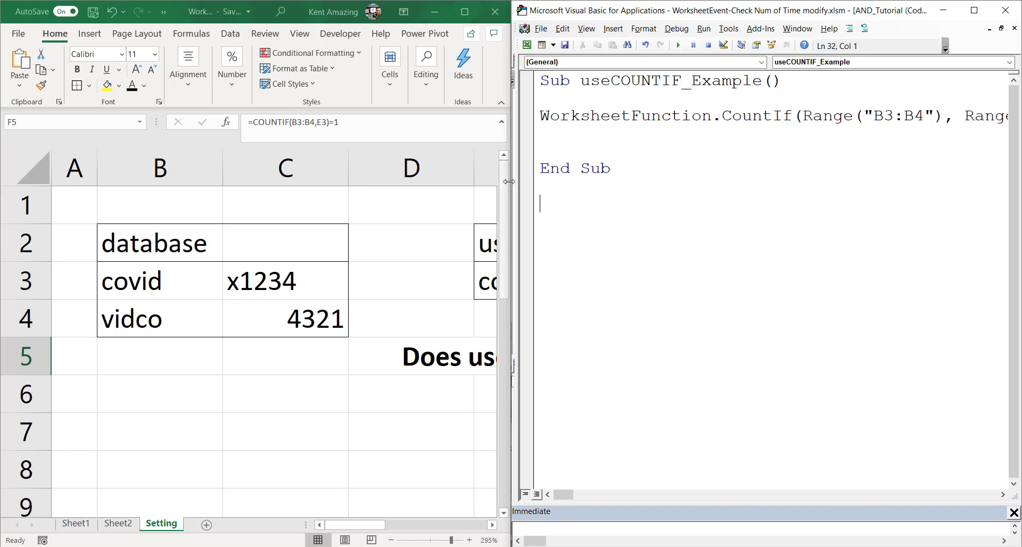
- Widen the code window, then remove and retype the = 1 ending of the CountIf line
drag(507, 184, 303, 184)
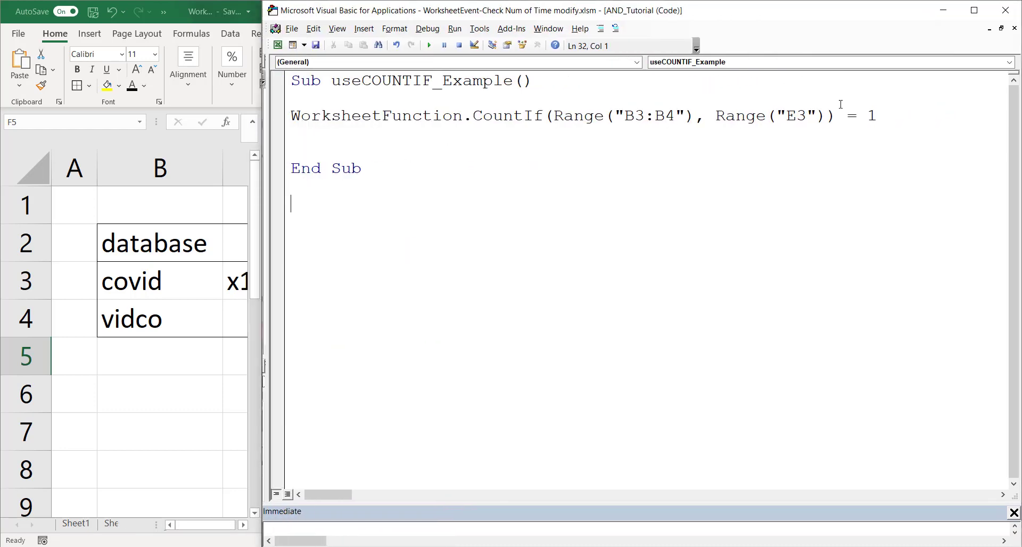
drag(843, 115, 907, 113)
key(Delete)
key(Return)
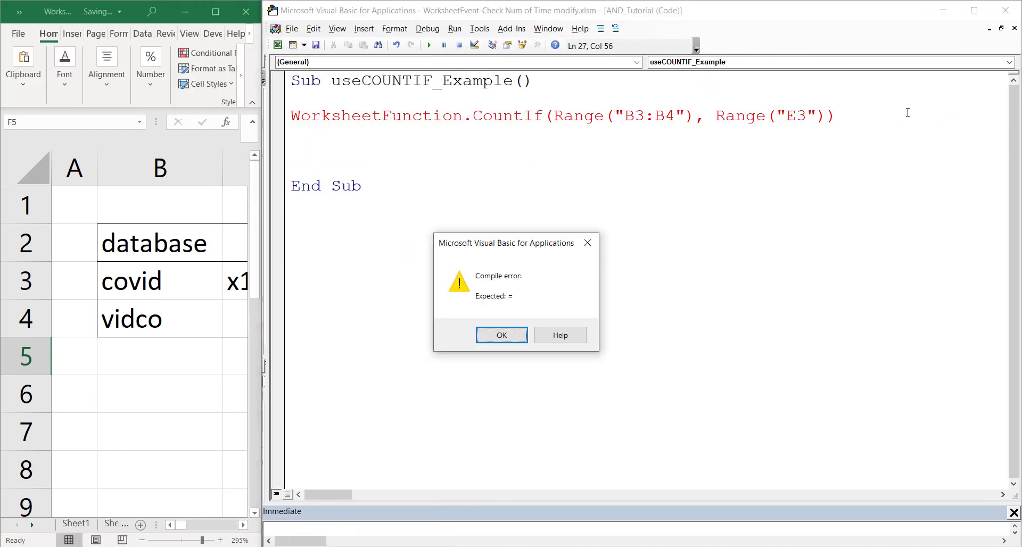
click(493, 336)
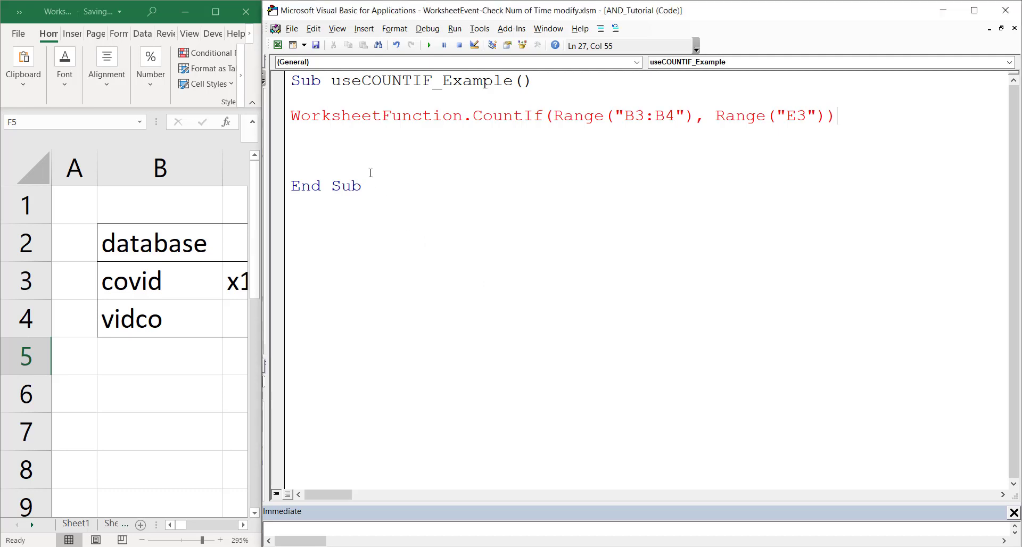
drag(541, 115, 474, 116)
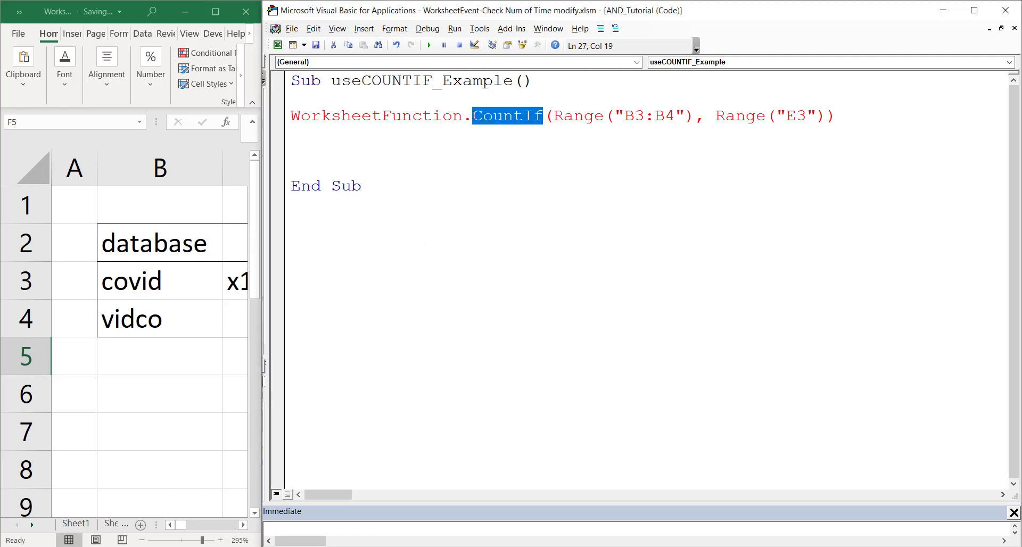
click(838, 115)
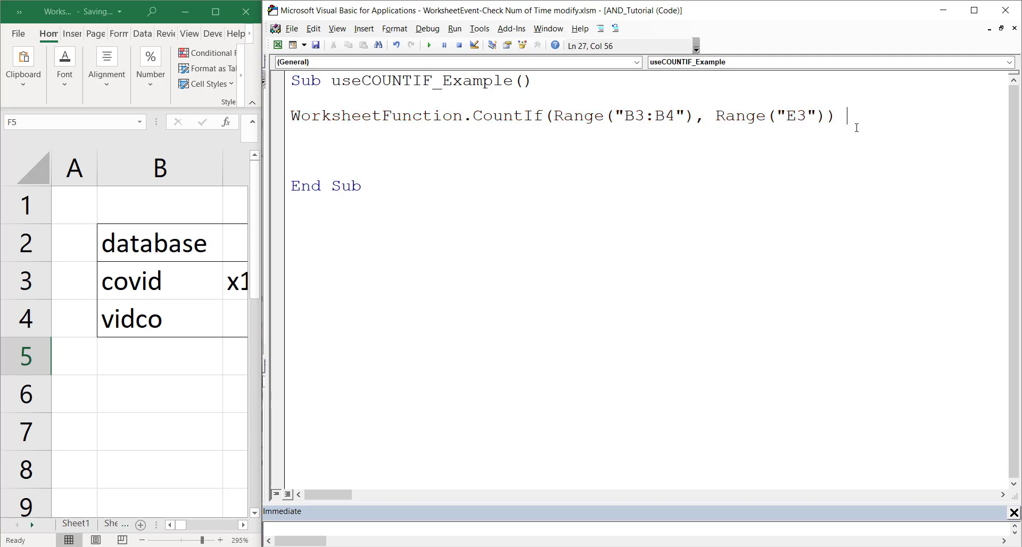
text(= 1)
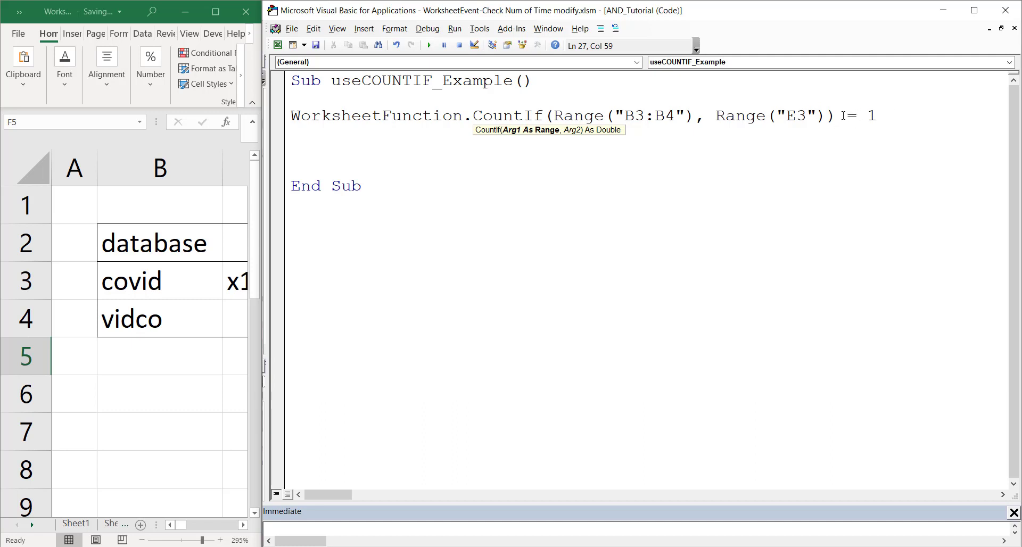
click(295, 115)
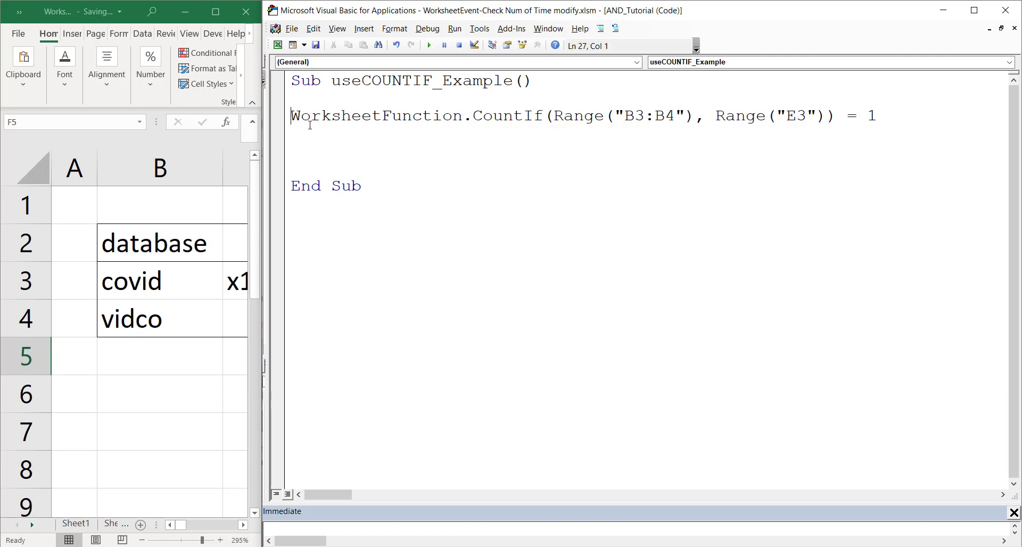
- Turn the CountIf test into an If … Then block with MsgBox "User exists" and End If
text(if)
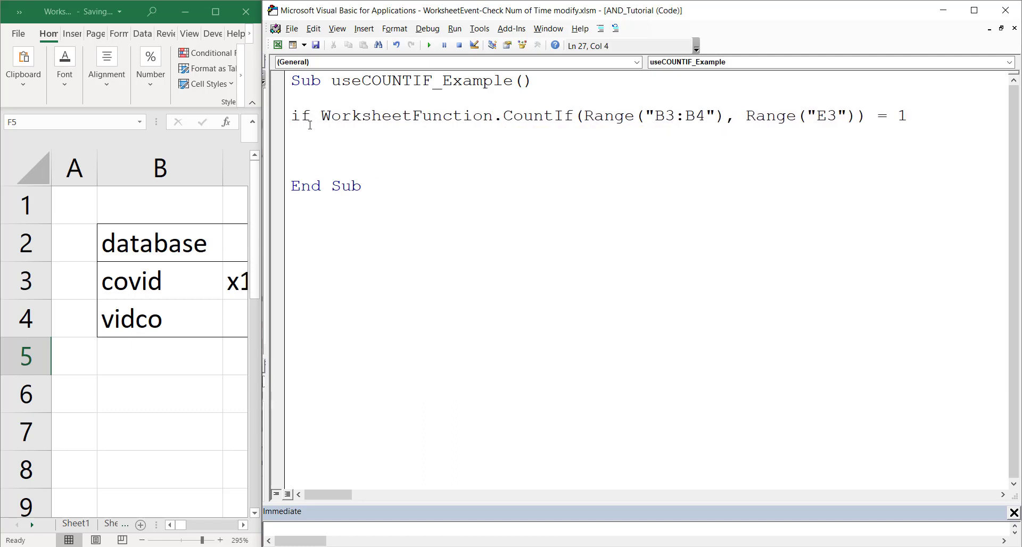
click(916, 115)
text(then)
key(Return)
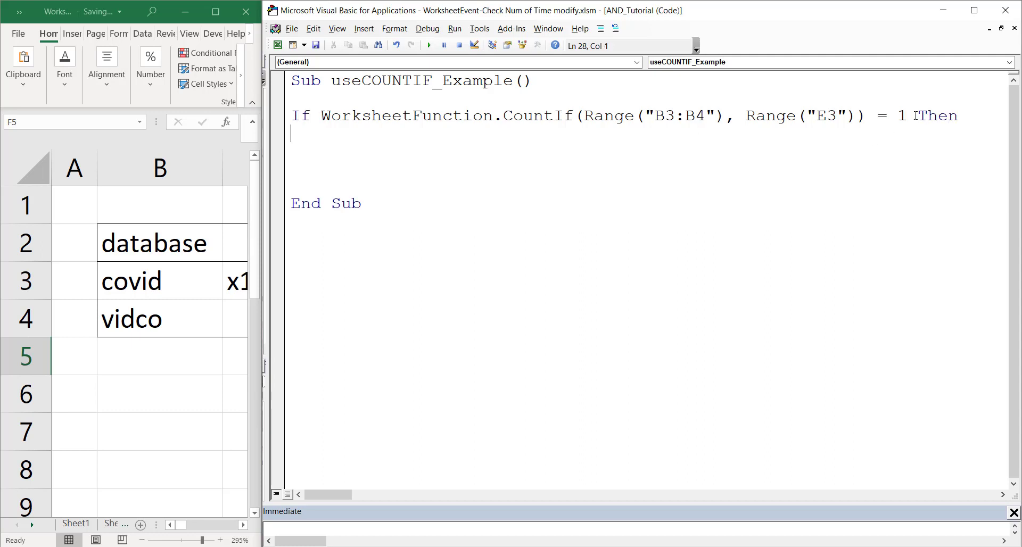
text(end if)
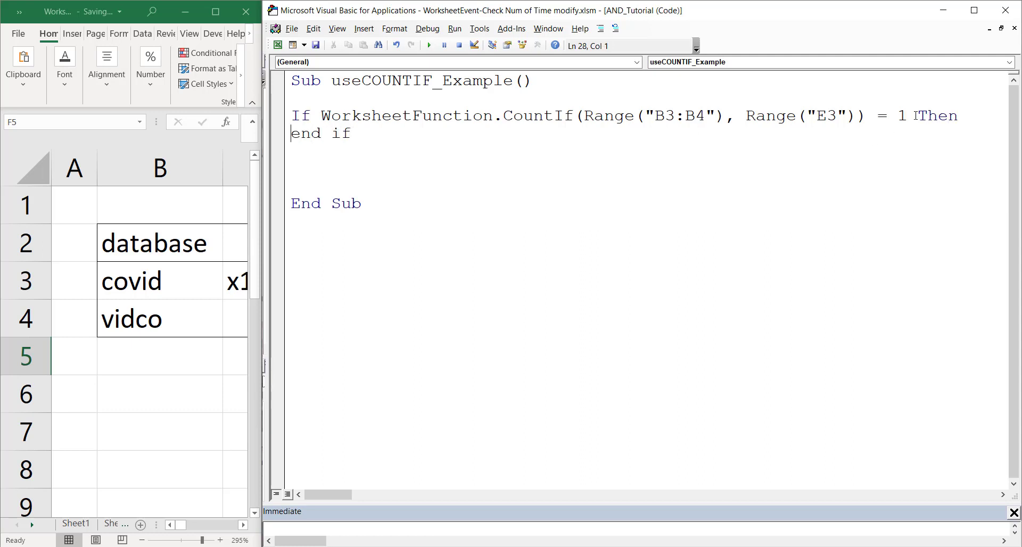
key(Return)
text(msg)
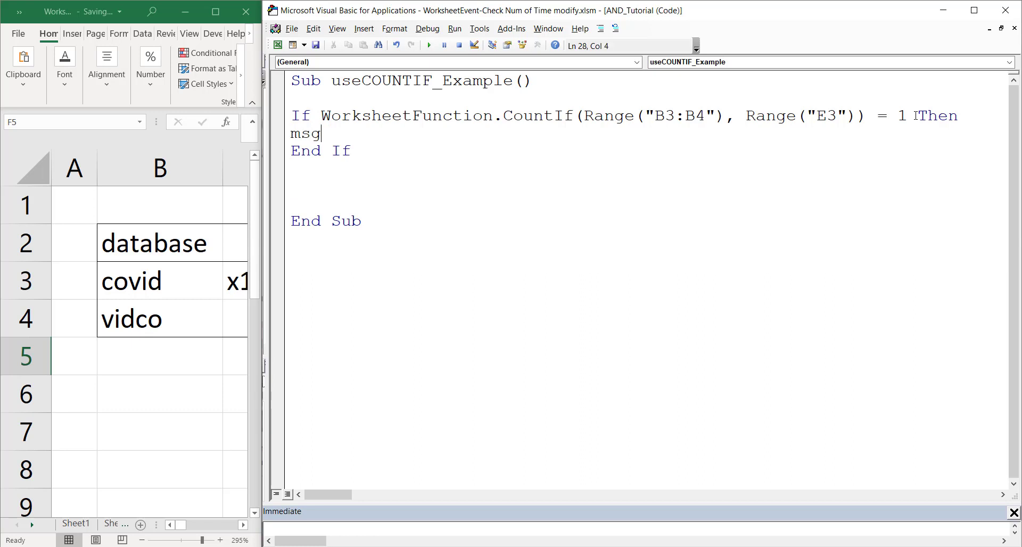
text(box ")
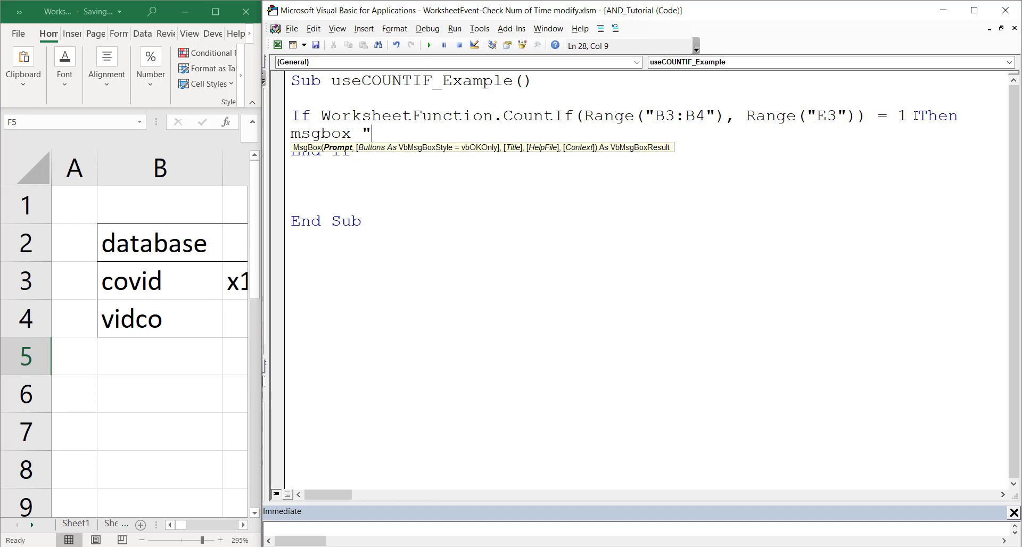
text(Us)
text(er exist)
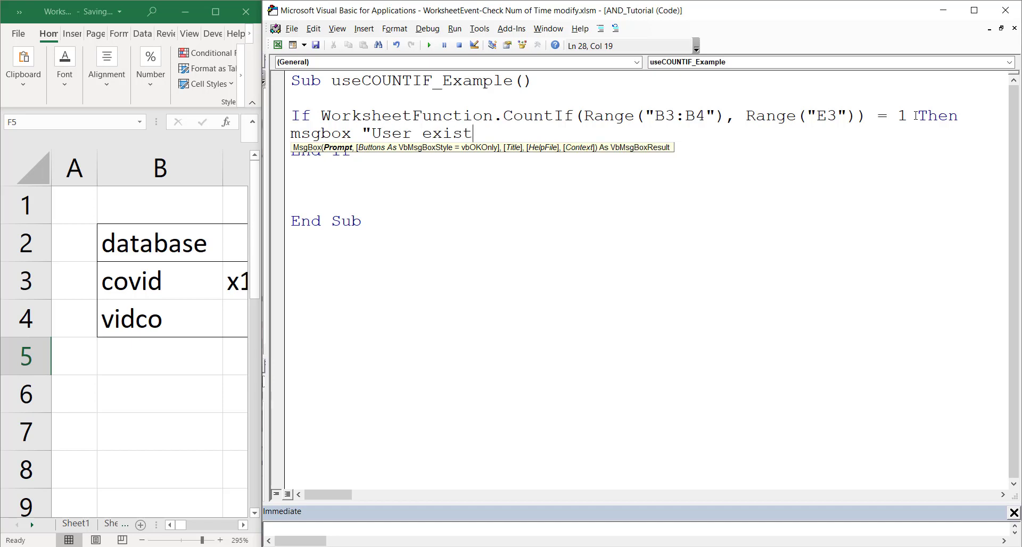
text(s")
key(Down)
key(Down)
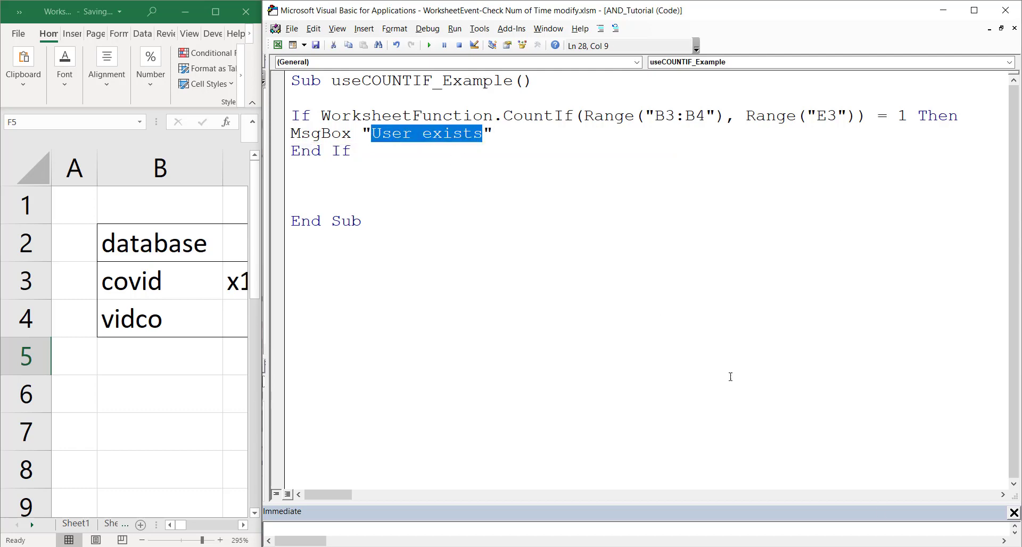
- Replace the "User exists" message with the Chinese word for yonghu, shown as "??"
key(super+space)
key(super+space)
text(youn)
key(BackSpace)
key(BackSpace)
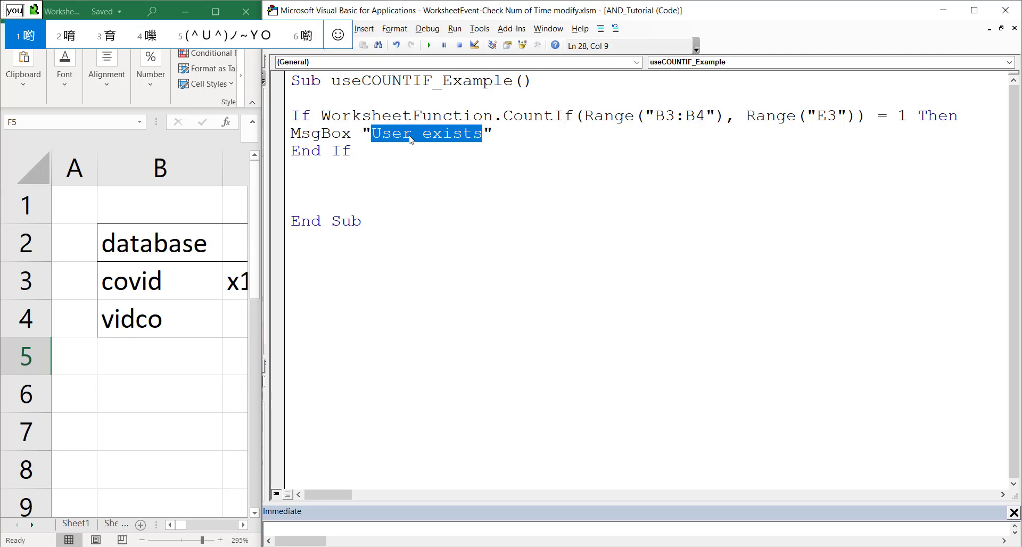
text(ng)
text(h)
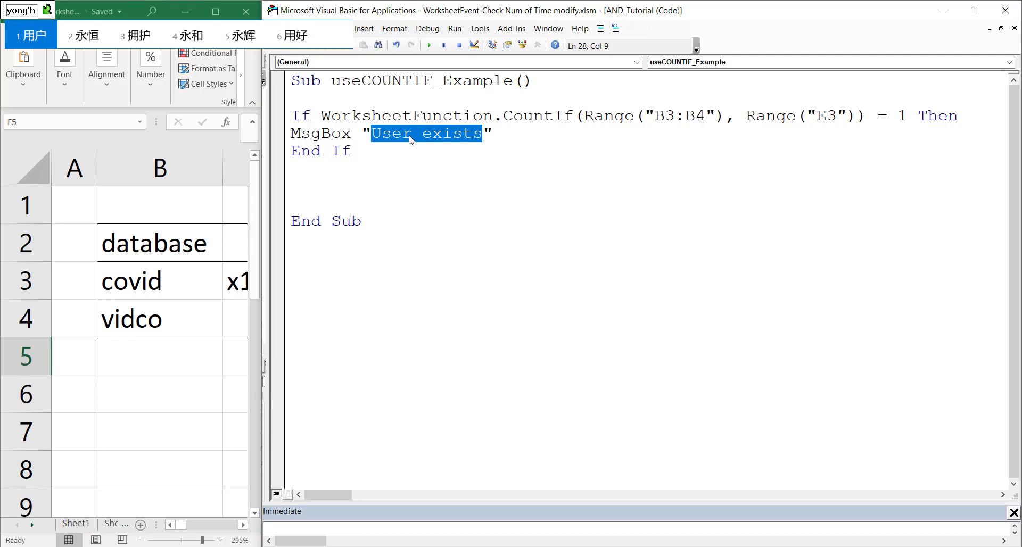
text(u)
key(space)
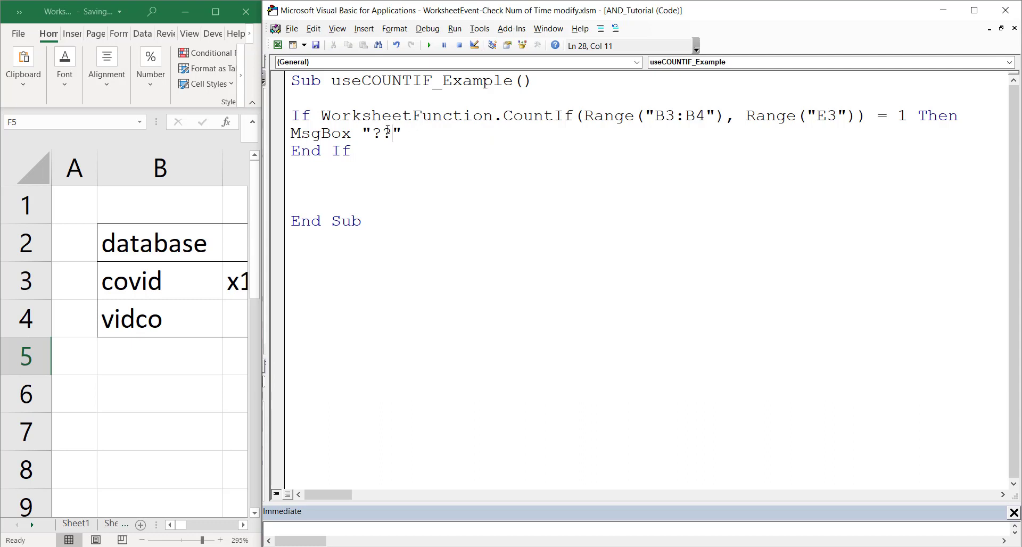
mouse_move(388, 132)
mouse_down()
mouse_move(397, 134)
mouse_move(364, 134)
mouse_up()
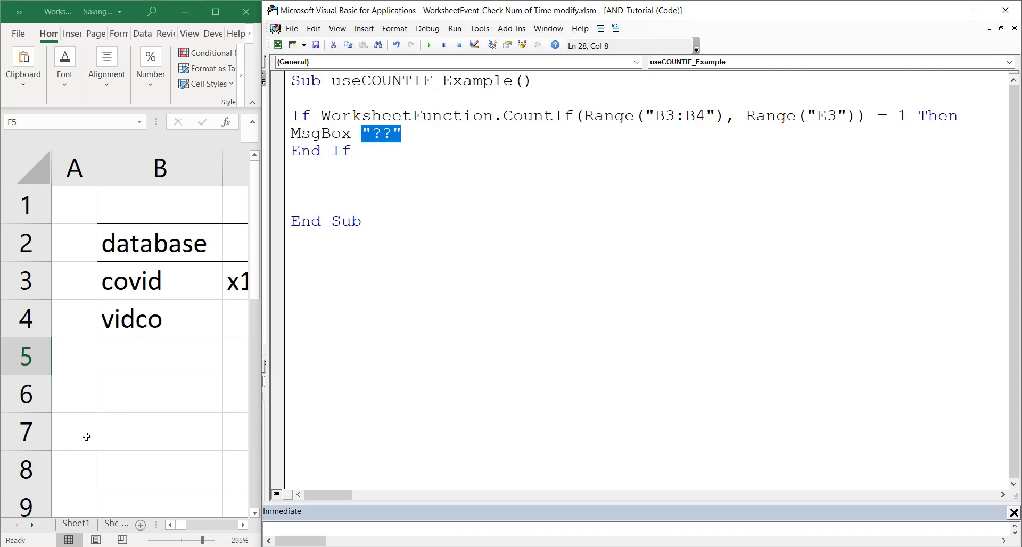
- Type 用户存在 into cell B6 using Chinese pinyin input
click(103, 400)
click(103, 401)
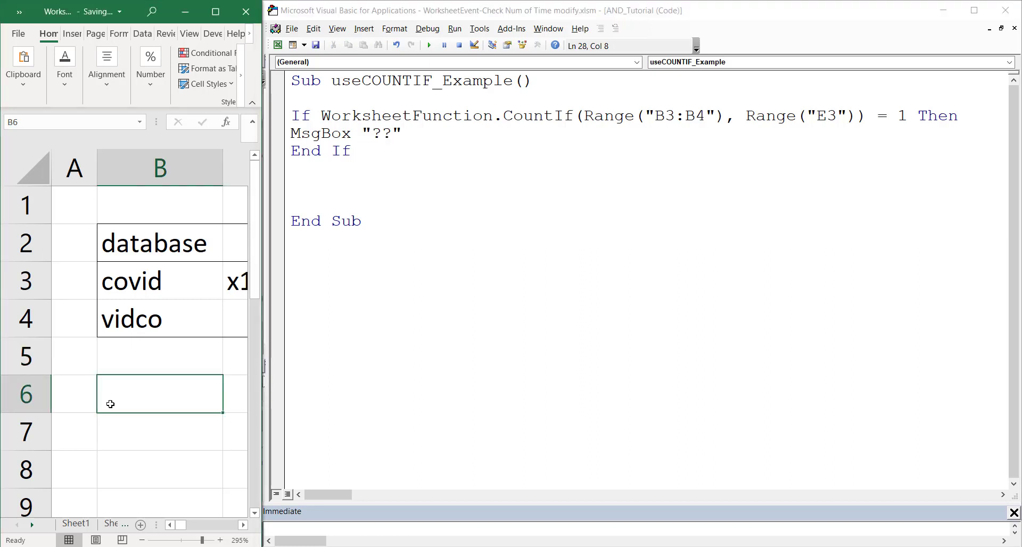
double_click(112, 401)
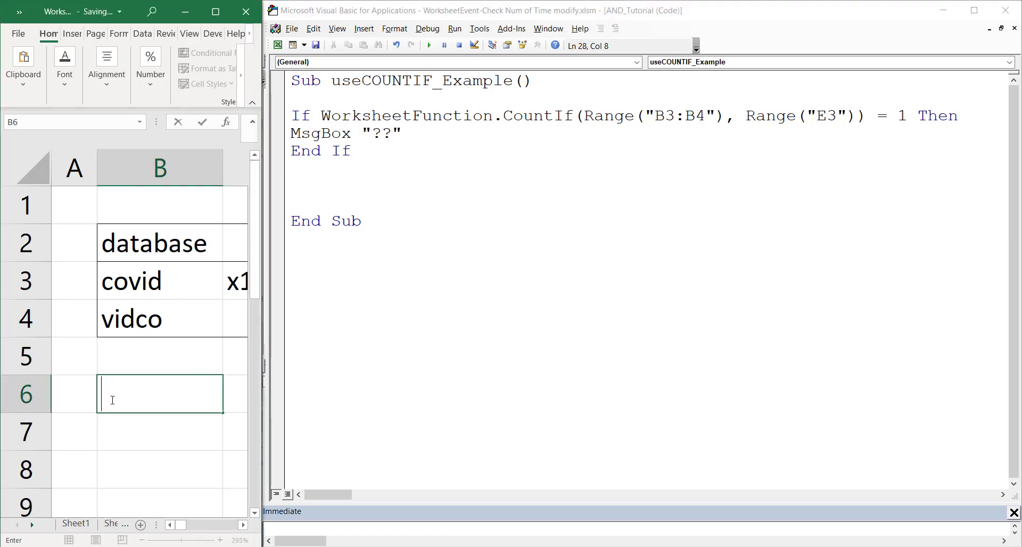
text(yong)
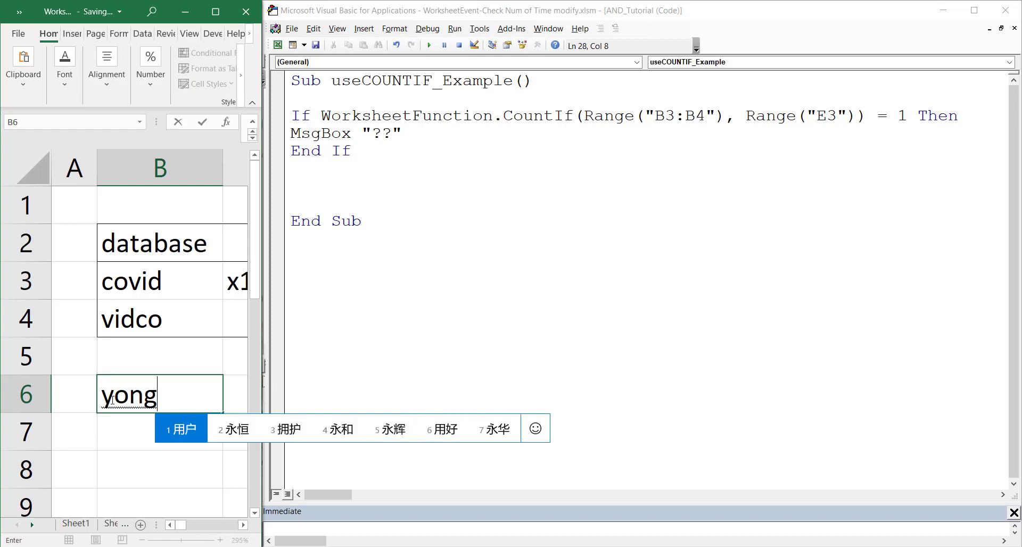
text('hu)
key(space)
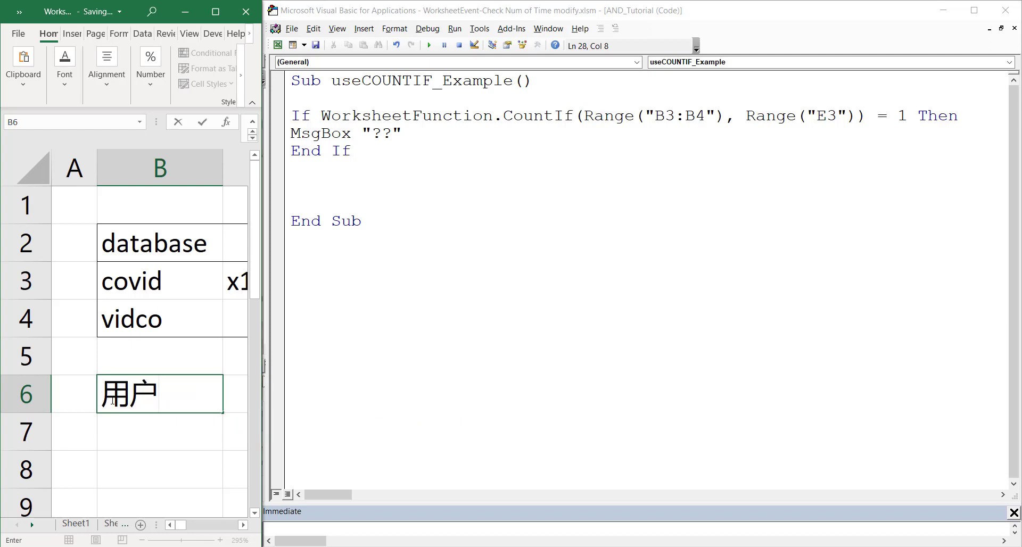
text(cun)
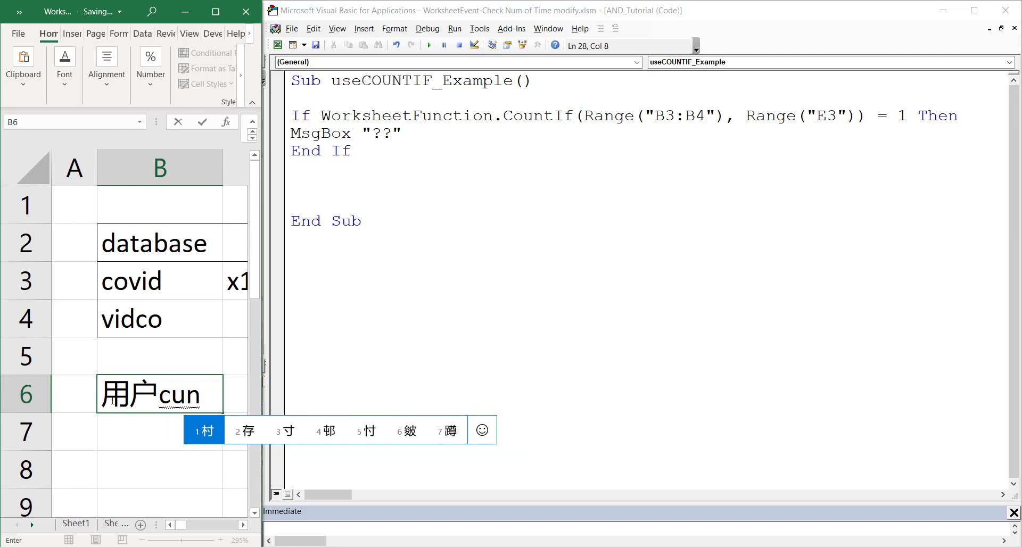
text('z)
key(space)
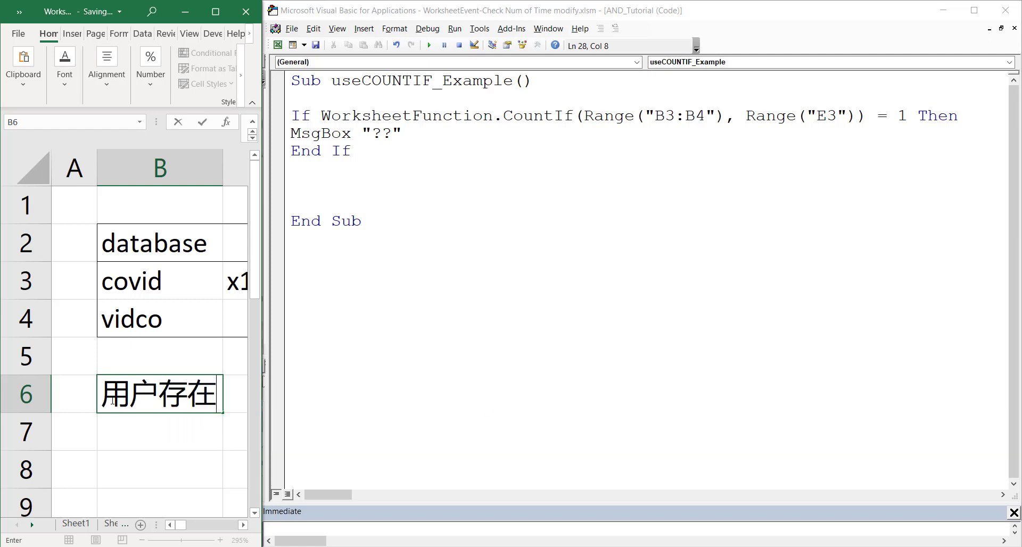
key(Return)
click(111, 399)
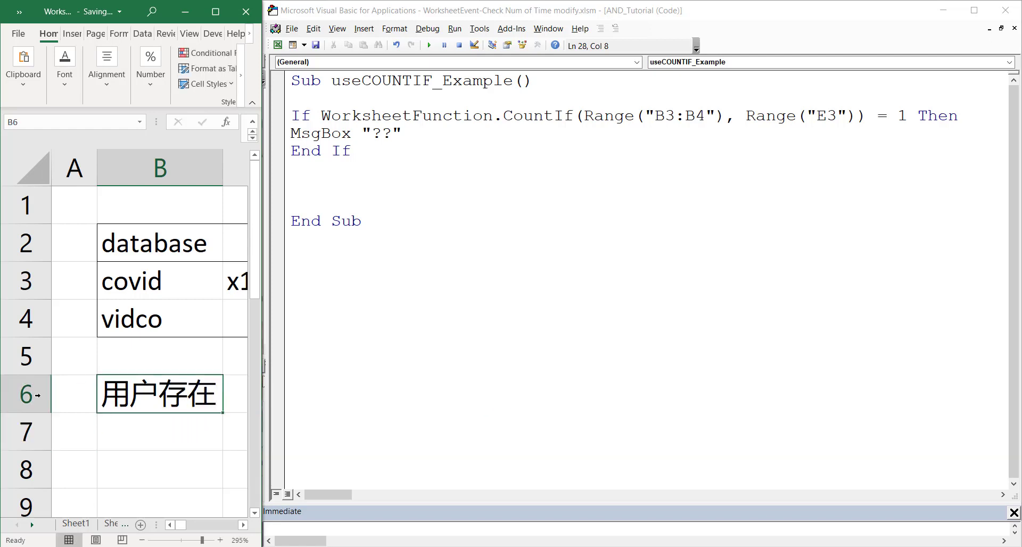
double_click(374, 134)
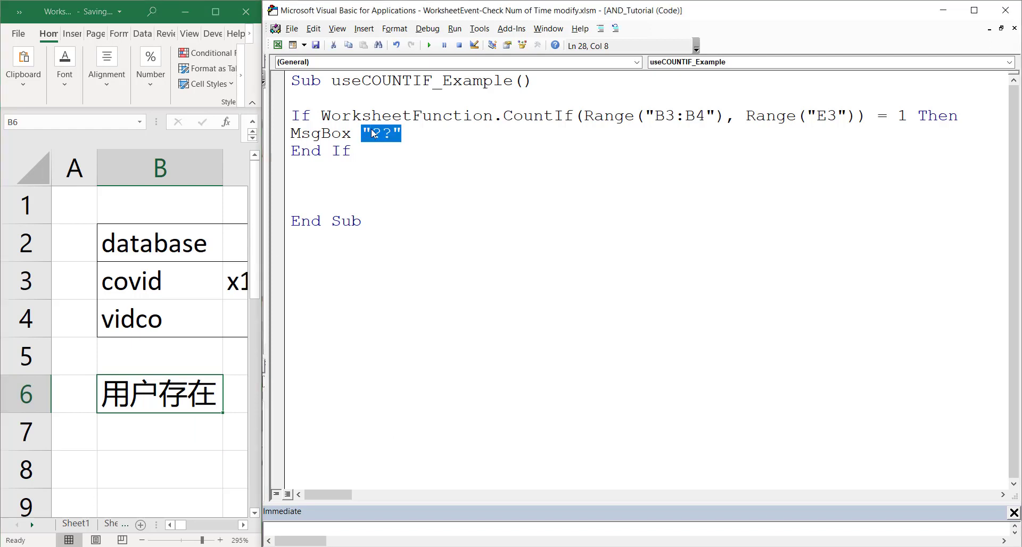
- Change the MsgBox to show Range("B6").Value and run the macro, which displays "????"
text(Ra)
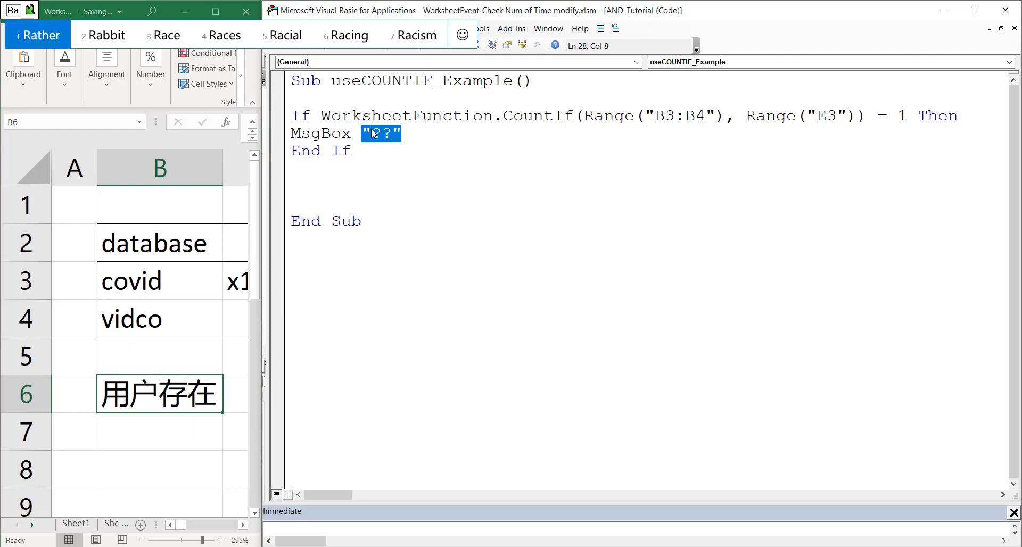
key(Return)
double_click(373, 135)
text(R)
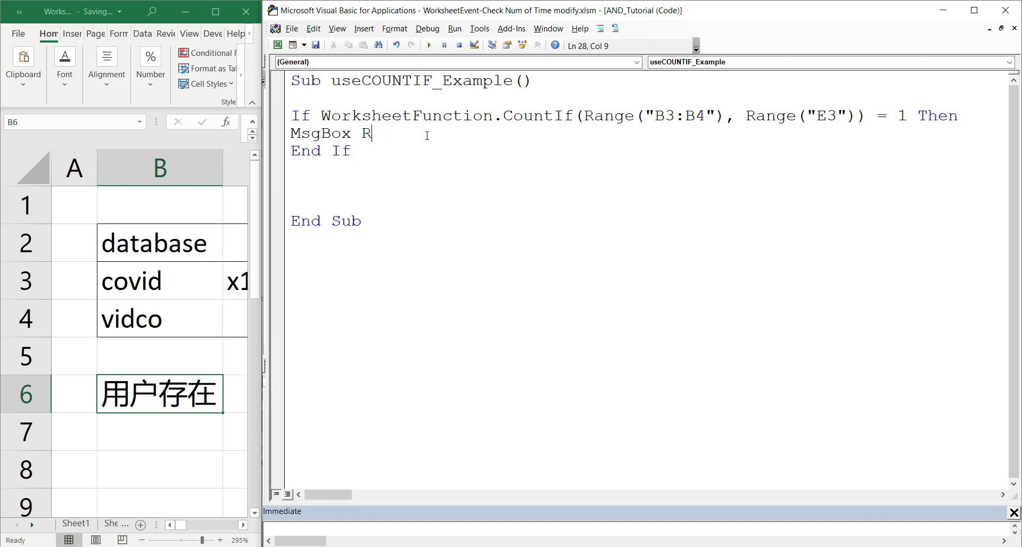
text(ange)
text((")
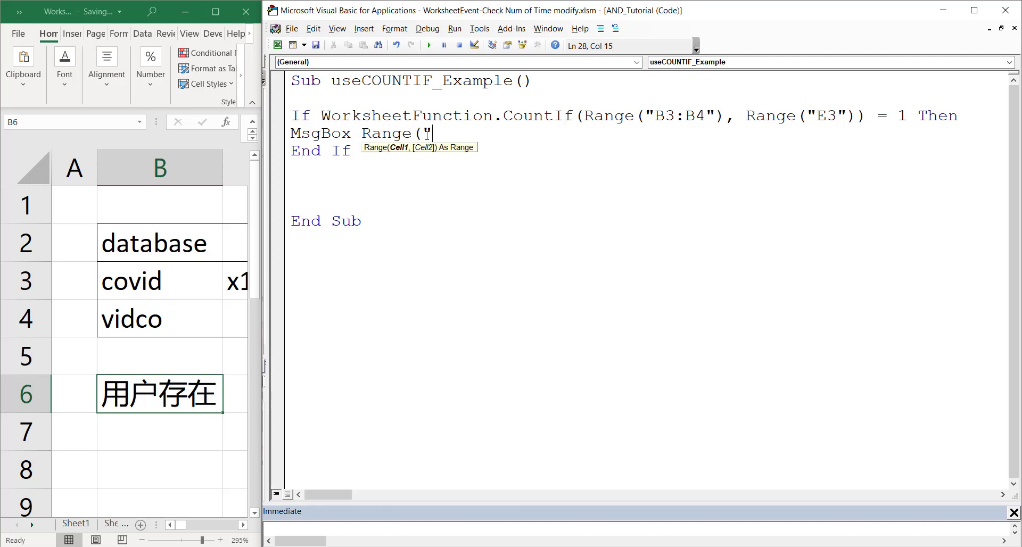
text(B6").)
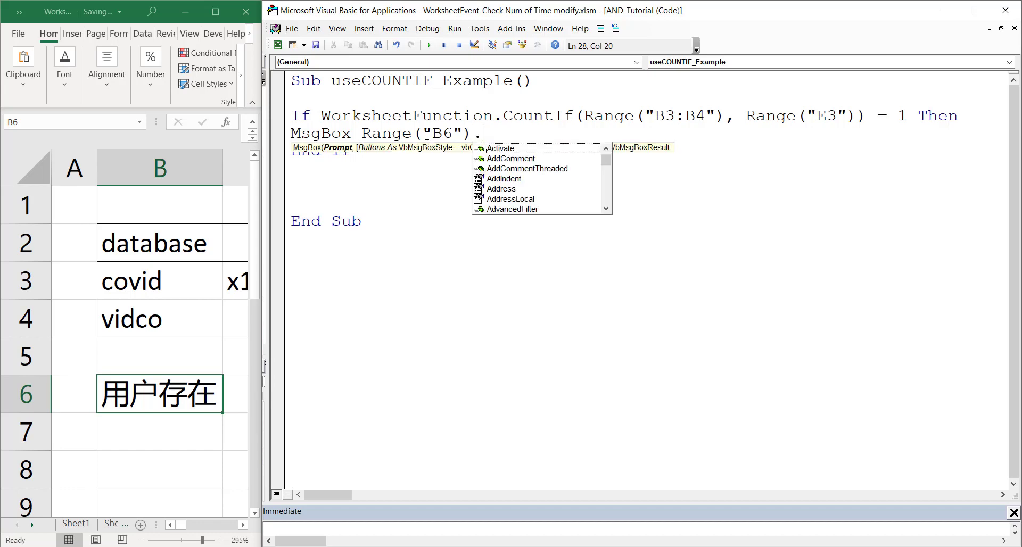
text(value)
click(414, 91)
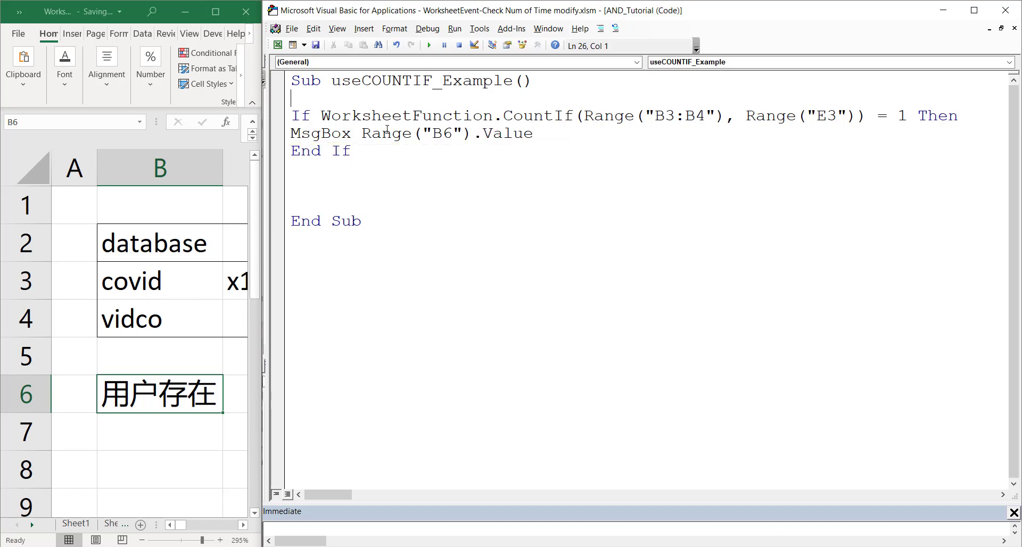
click(294, 133)
key(Tab)
click(413, 155)
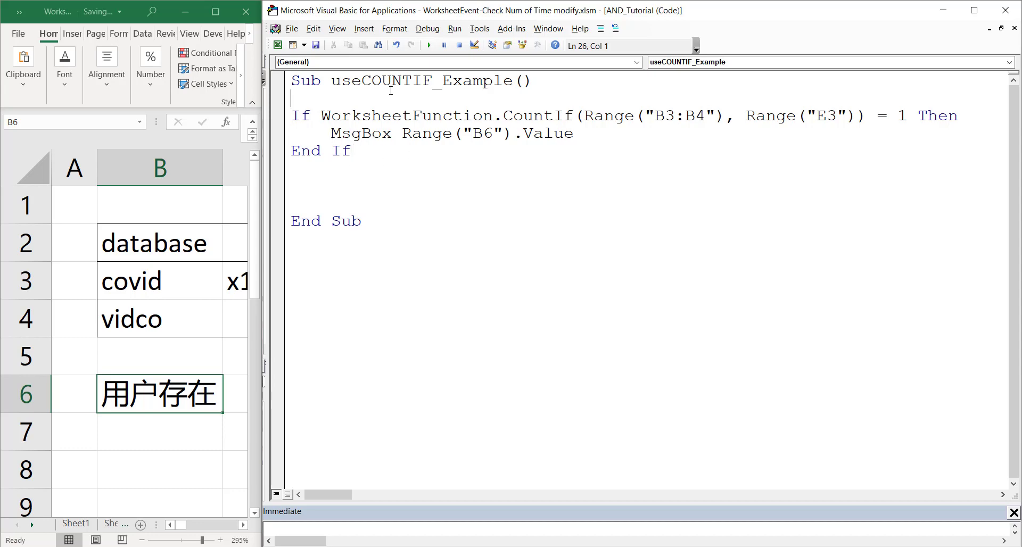
mouse_move(451, 16)
mouse_down()
mouse_move(442, 15)
mouse_move(454, 22)
mouse_up()
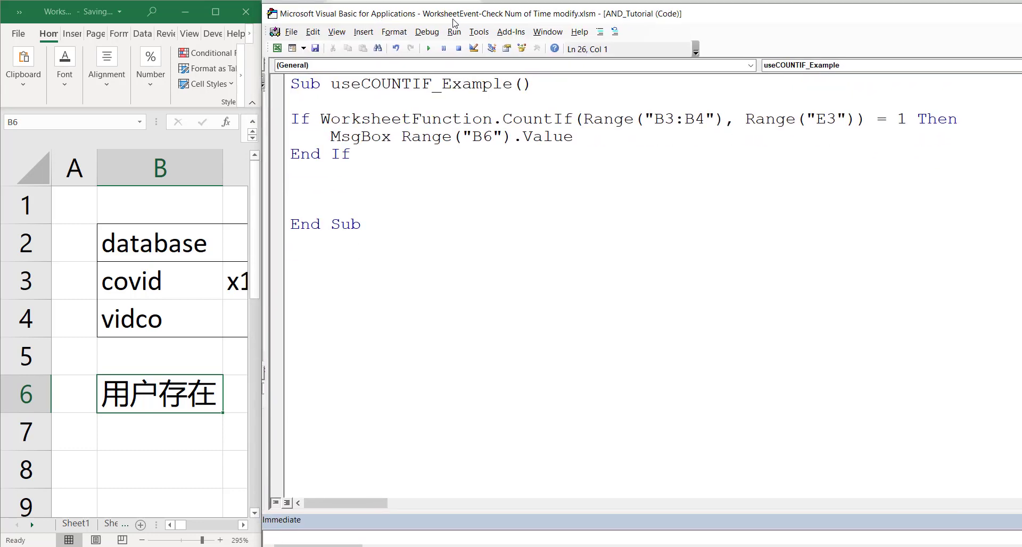
click(432, 49)
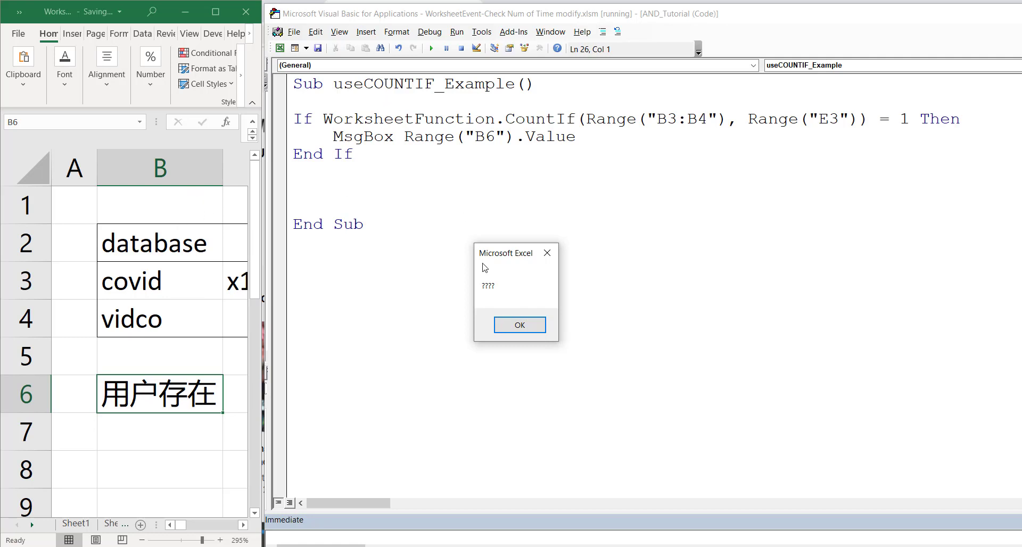
- Restore the MsgBox text to "User exists" and run the macro to confirm it
click(519, 325)
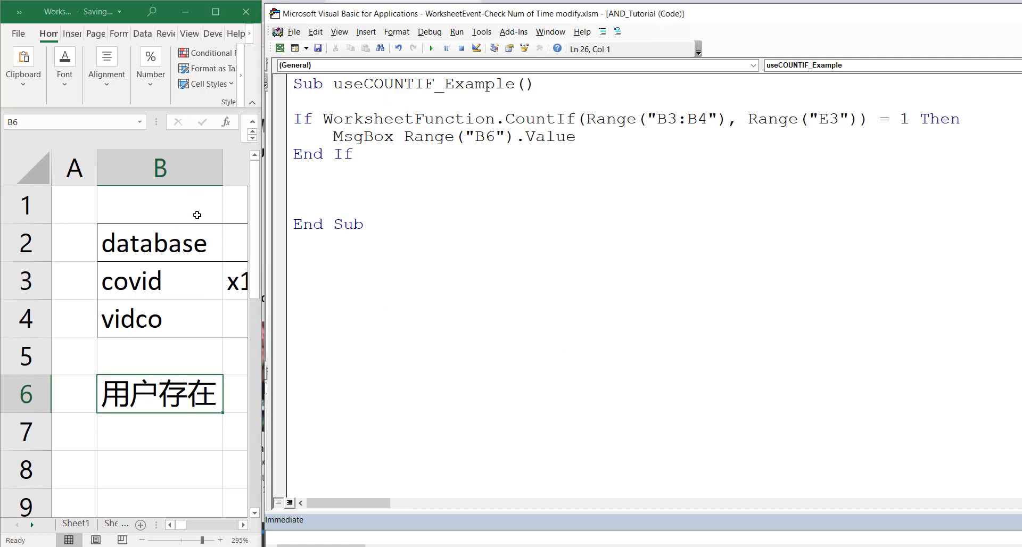
click(388, 154)
mouse_move(405, 136)
mouse_down()
mouse_move(611, 141)
mouse_move(640, 131)
mouse_up()
text(")
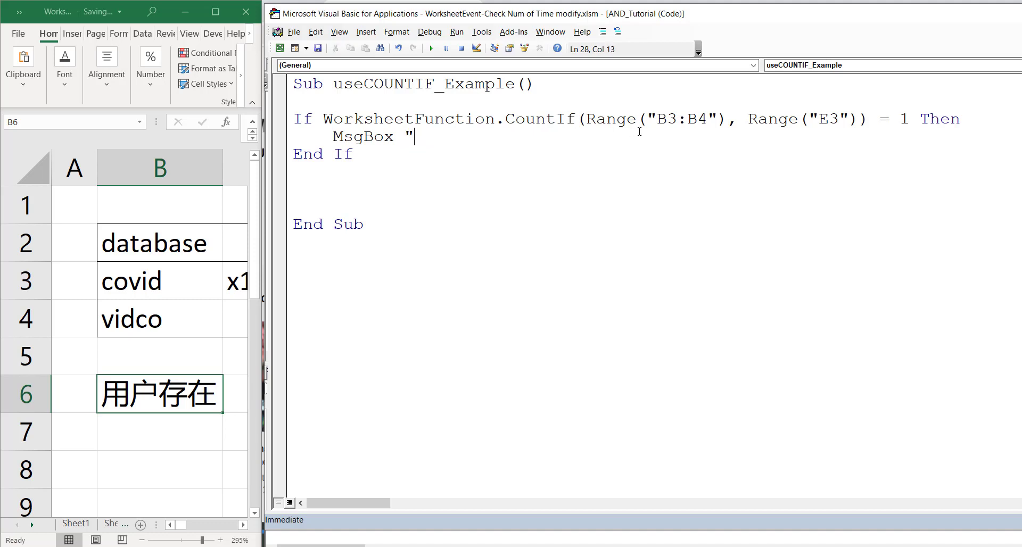
text(Userex)
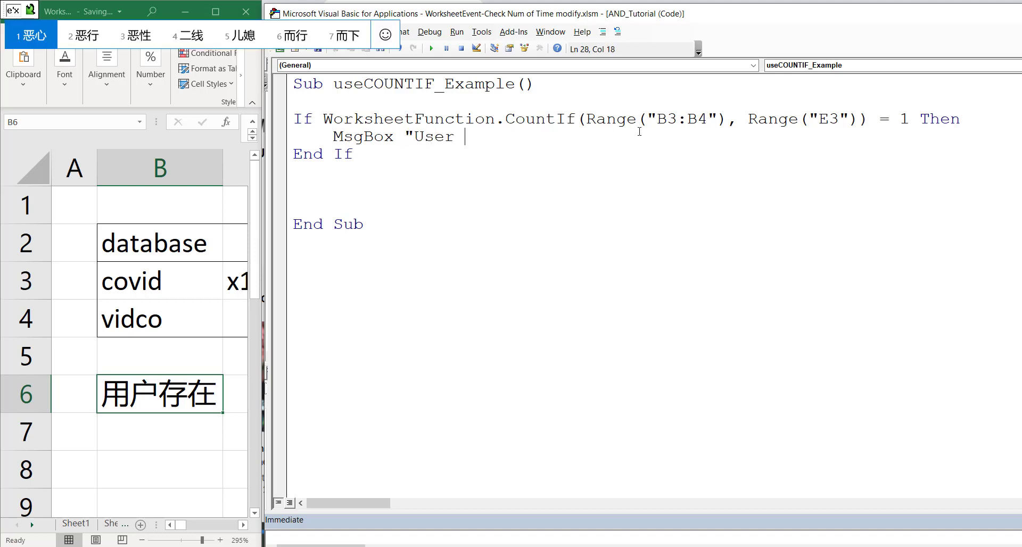
text(i)
key(Return)
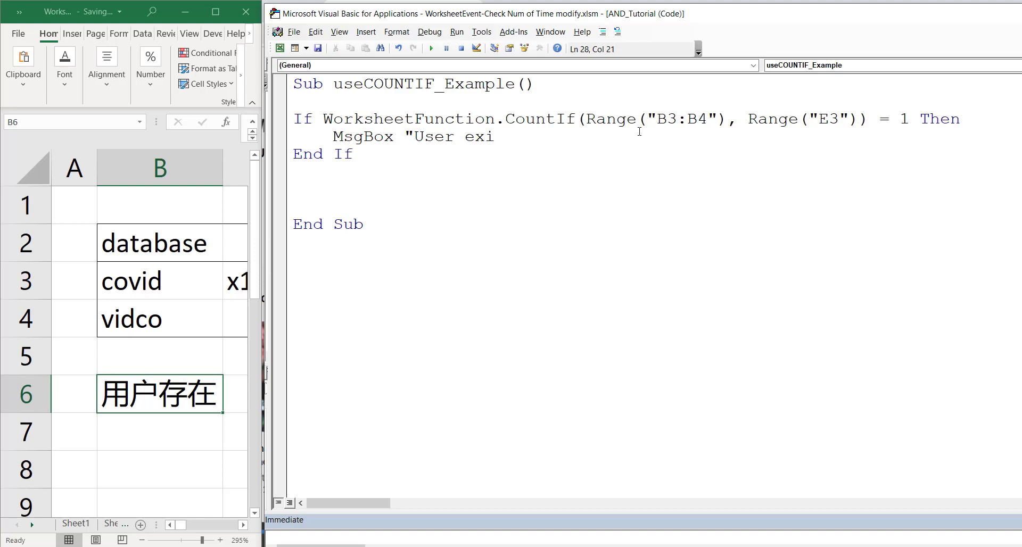
text(sts")
key(Return)
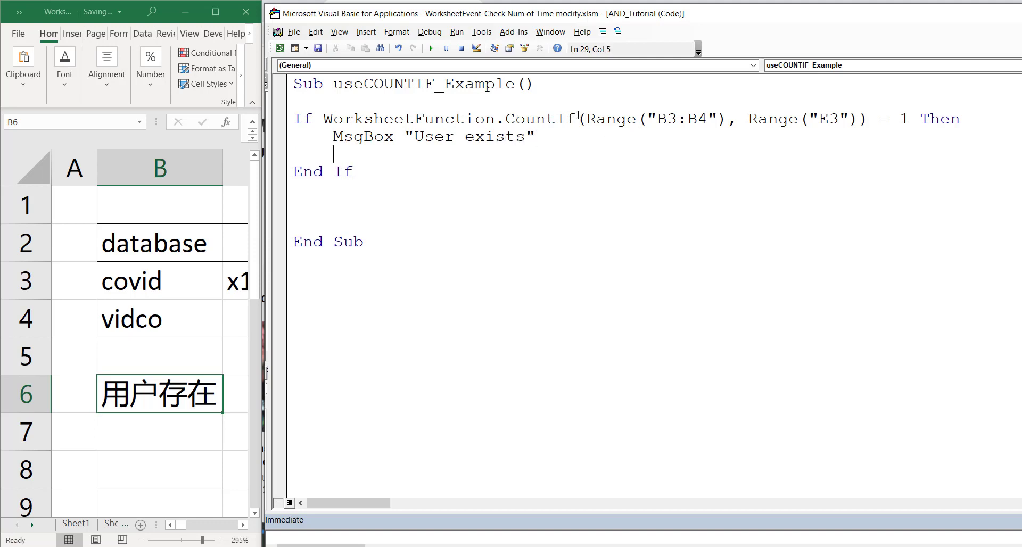
click(431, 48)
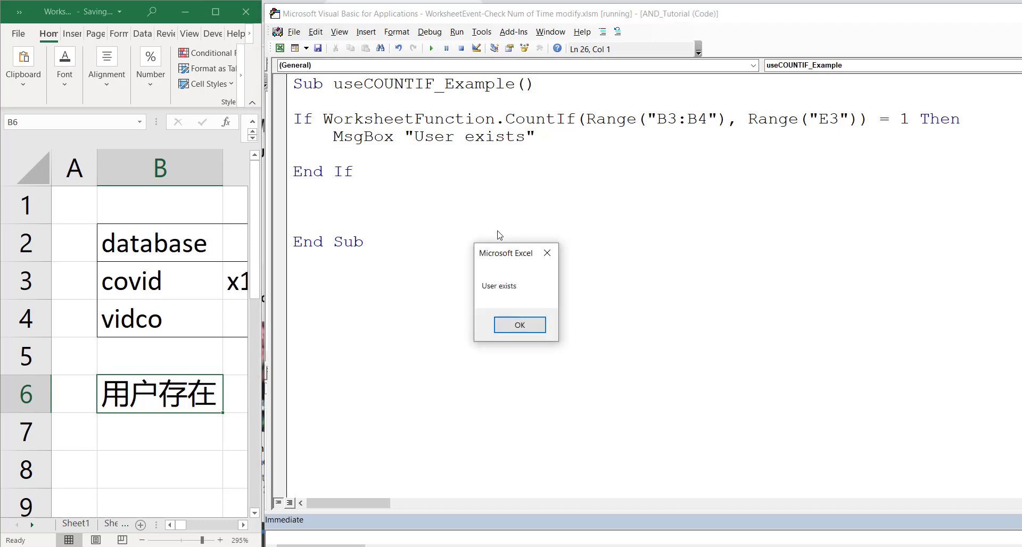
click(519, 324)
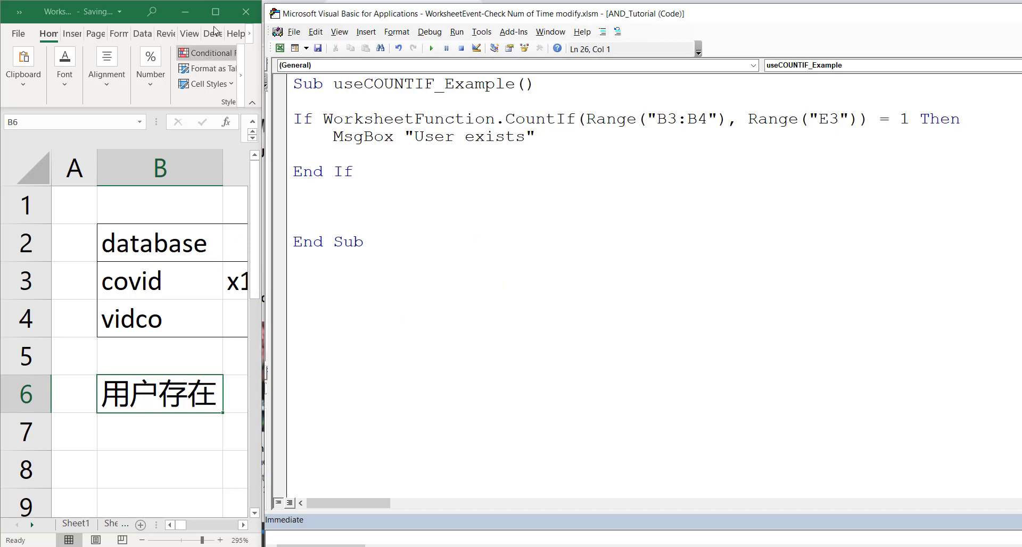
- Enlarge the spreadsheet beside the code and zoom the sheet out to show the username table
mouse_move(265, 99)
mouse_down()
mouse_move(530, 121)
mouse_move(264, 188)
mouse_move(486, 192)
mouse_up()
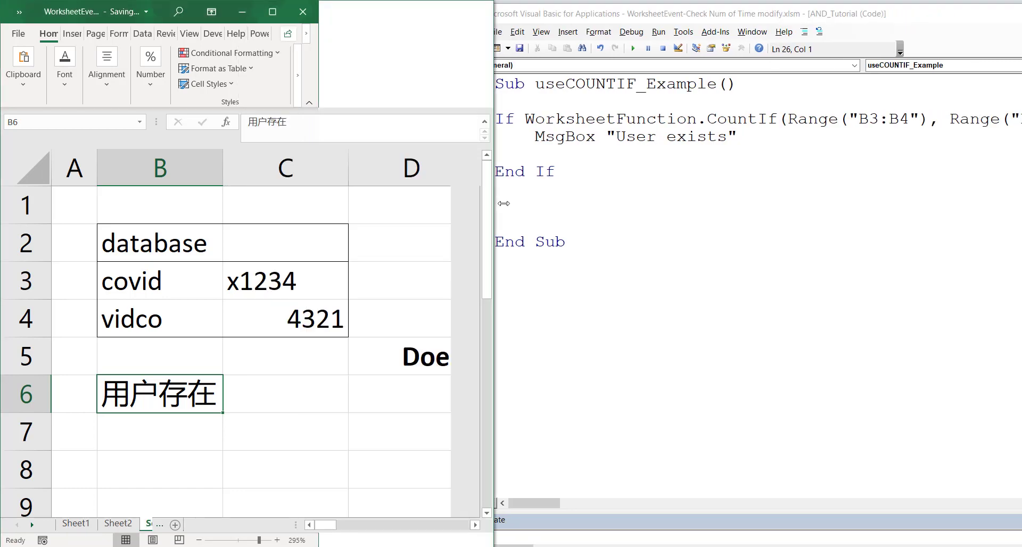
click(301, 341)
scroll(300, 341, down, 1)
scroll(300, 342, down, 1)
scroll(298, 341, down, 1)
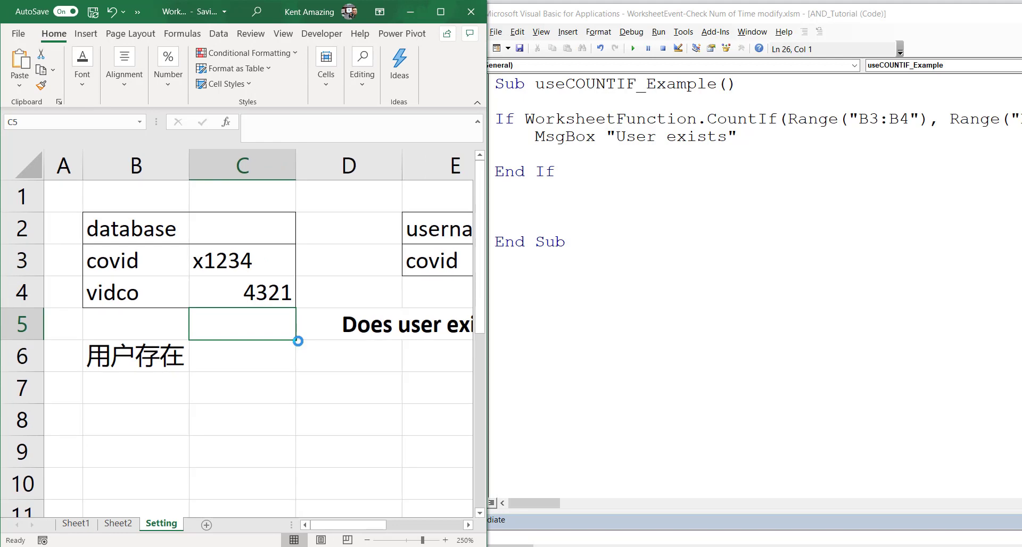
scroll(298, 341, down, 2)
scroll(297, 342, down, 1)
scroll(297, 342, down, 1)
- Select the lookup range B3:B4 and cell E3, then widen the code editor again
click(750, 151)
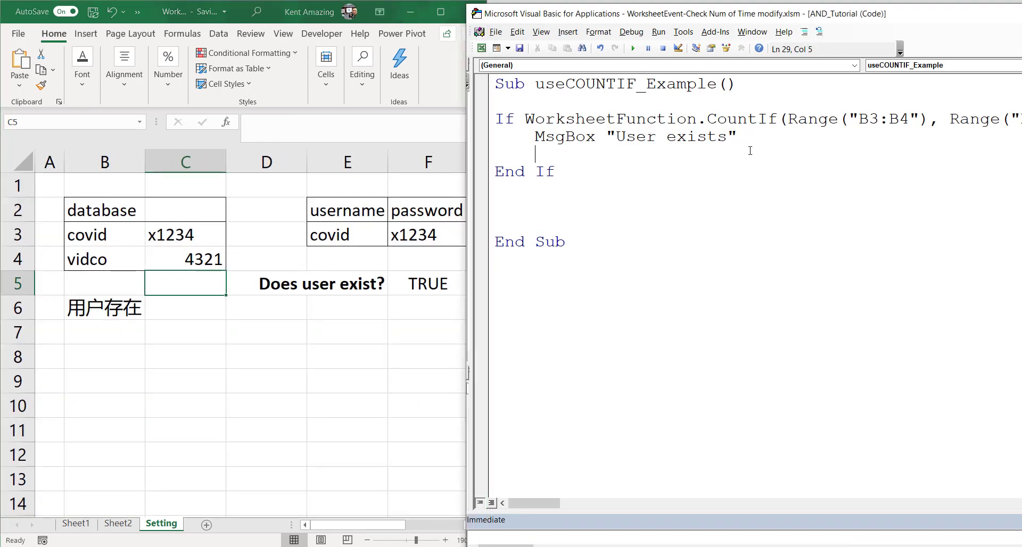
drag(107, 236, 107, 260)
click(332, 234)
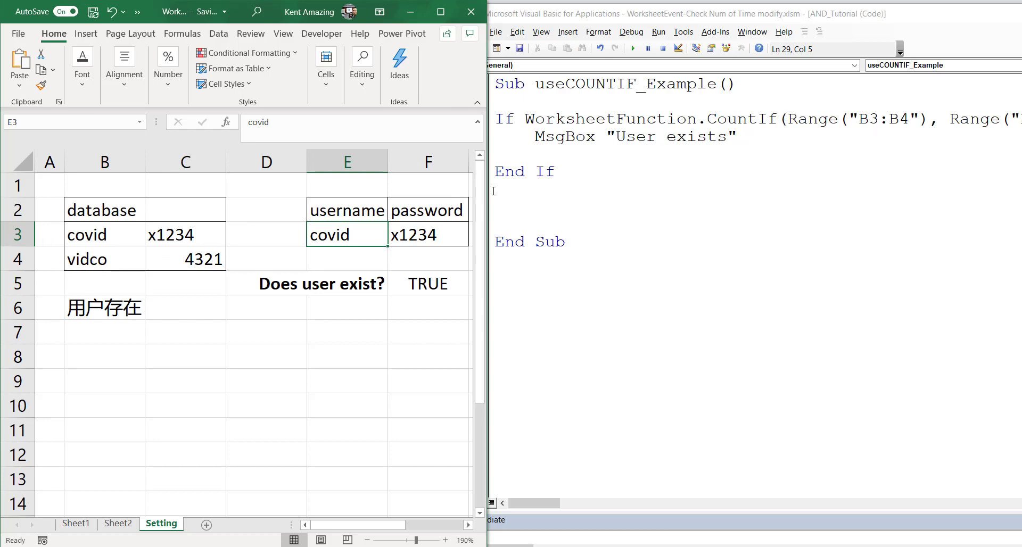
drag(488, 181, 571, 149)
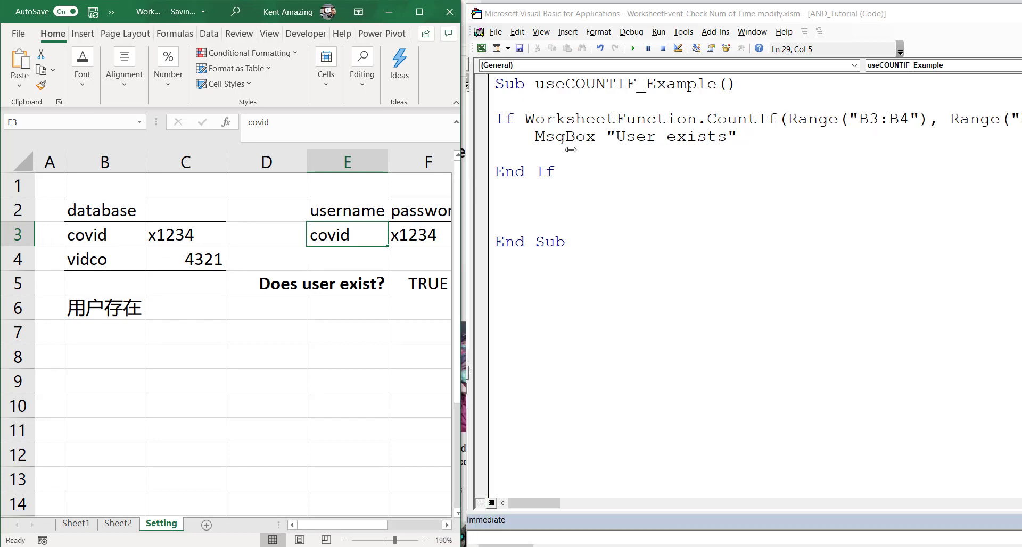
click(560, 155)
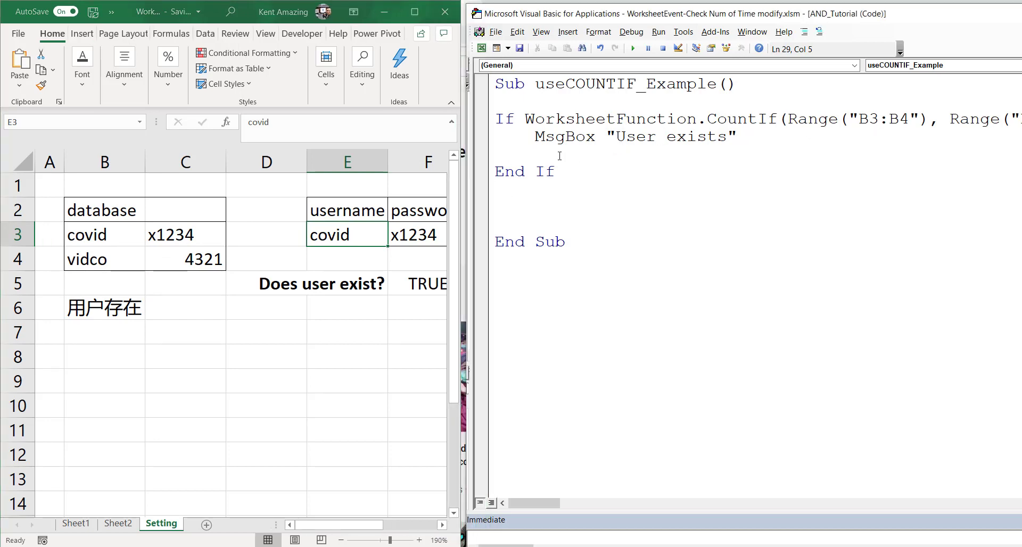
- Add an Else branch with a copied MsgBox edited to read "User does not exist"
key(BackSpace)
text(else)
key(Return)
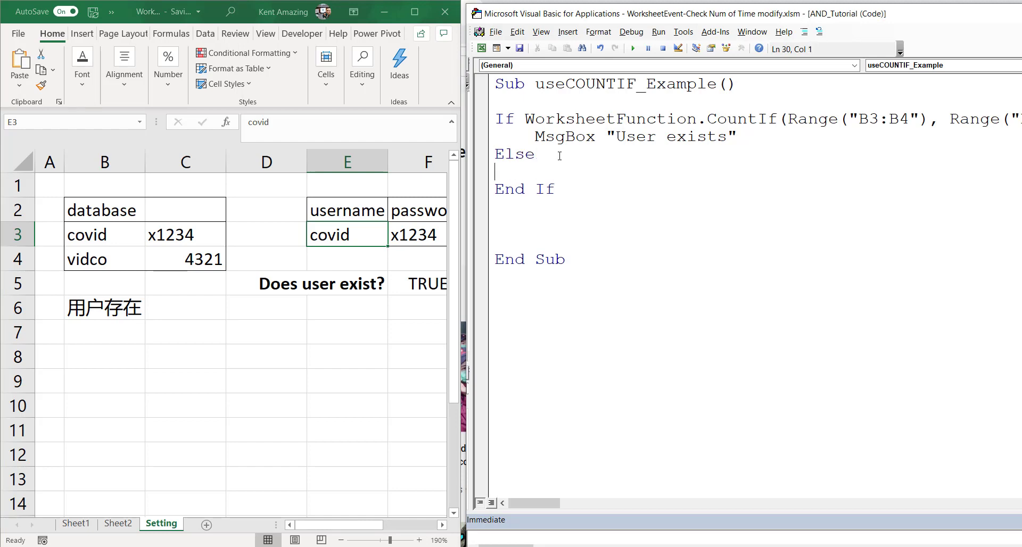
click(488, 140)
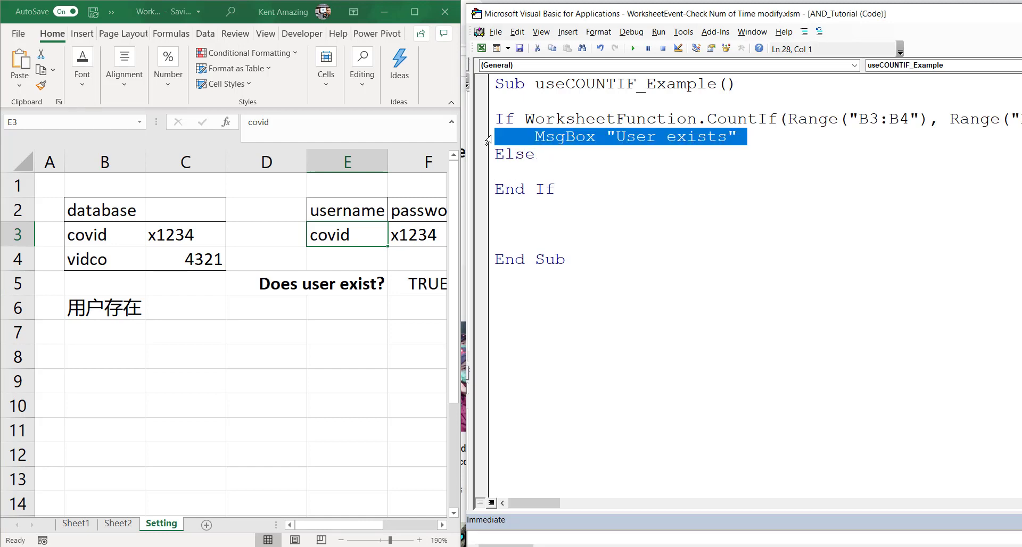
key(ctrl+c)
click(501, 175)
key(ctrl+v)
click(665, 173)
text(does)
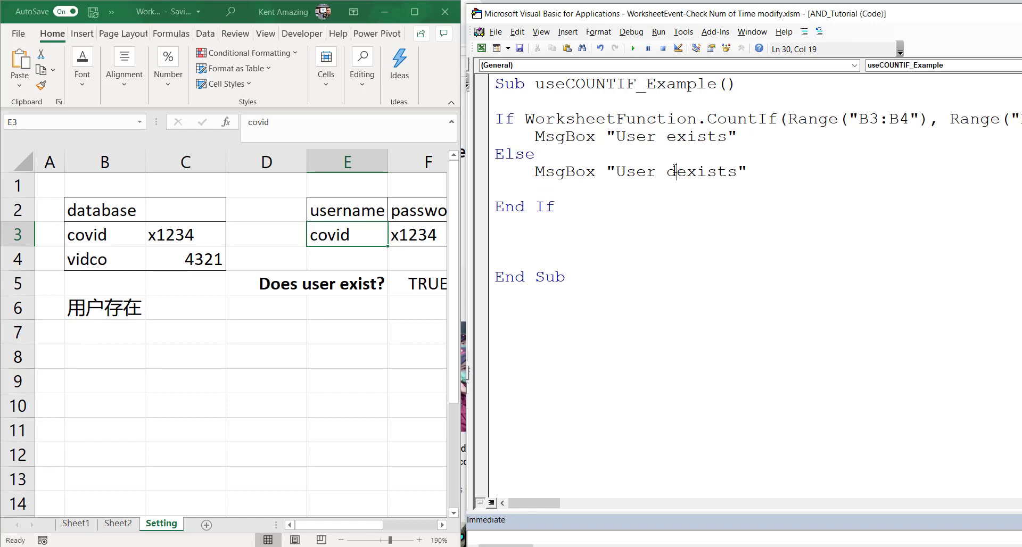
text( not)
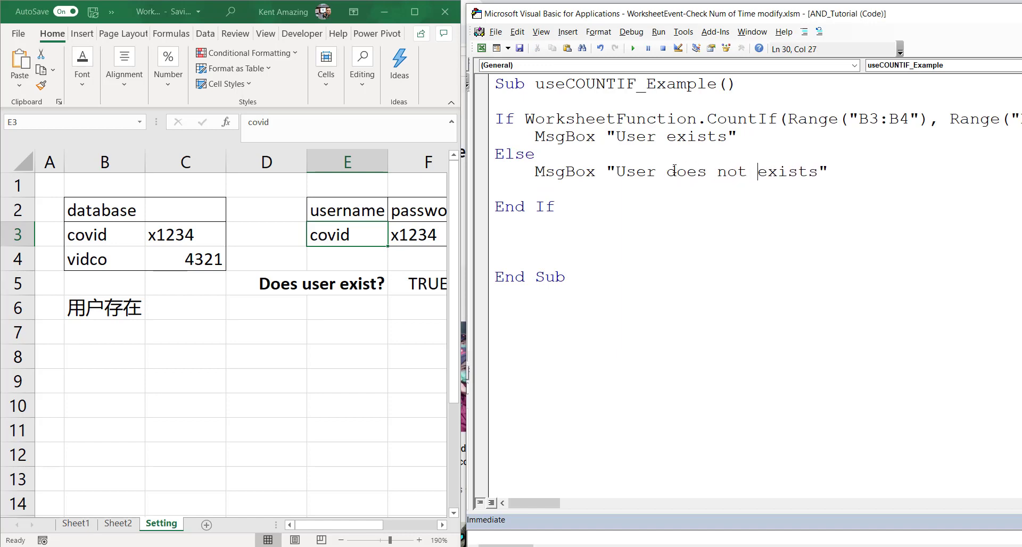
click(815, 171)
key(BackSpace)
- Run the macro to test it, dismiss the "User exists" message, and maximize the editor
click(633, 48)
click(520, 325)
drag(788, 119, 707, 119)
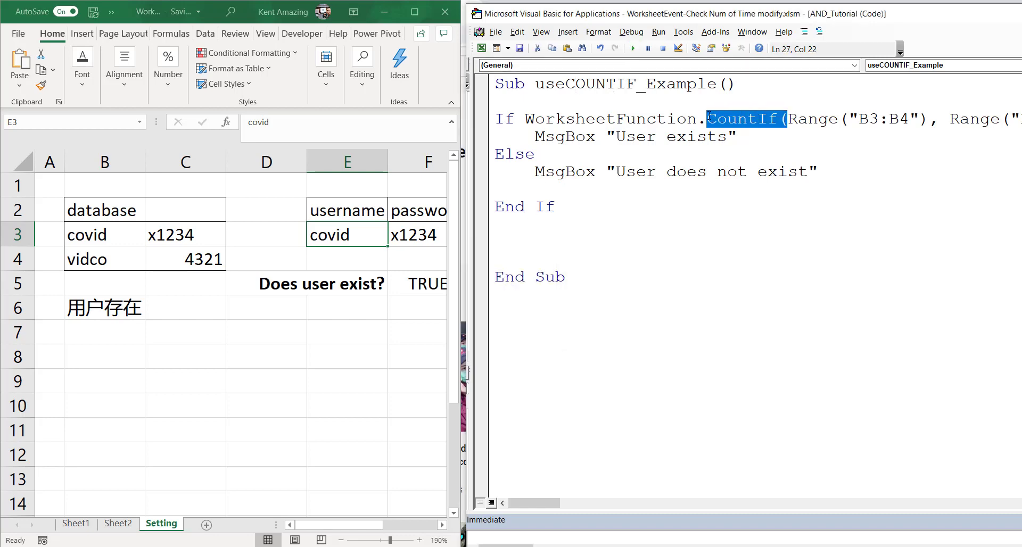
double_click(706, 15)
click(91, 111)
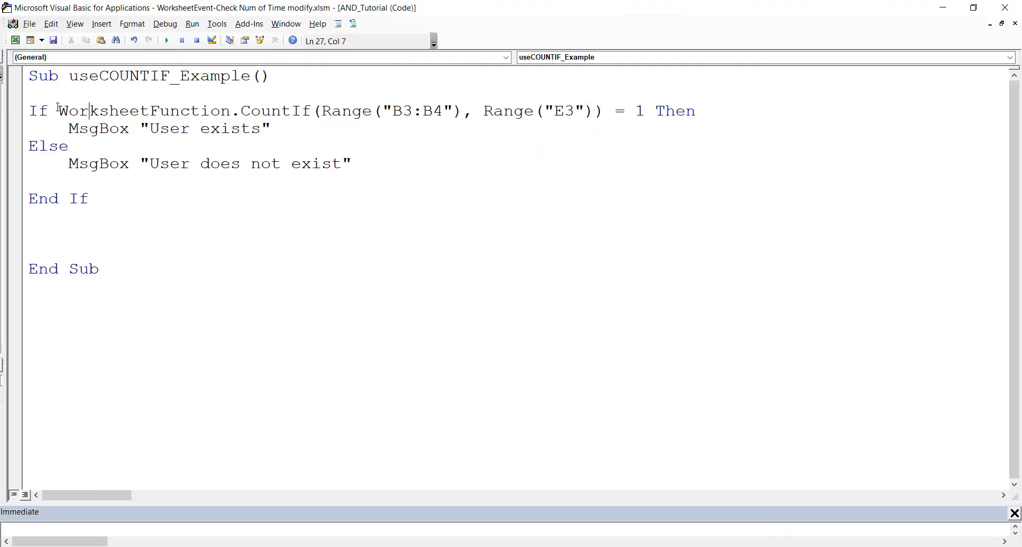
double_click(25, 111)
click(71, 146)
drag(89, 199, 28, 200)
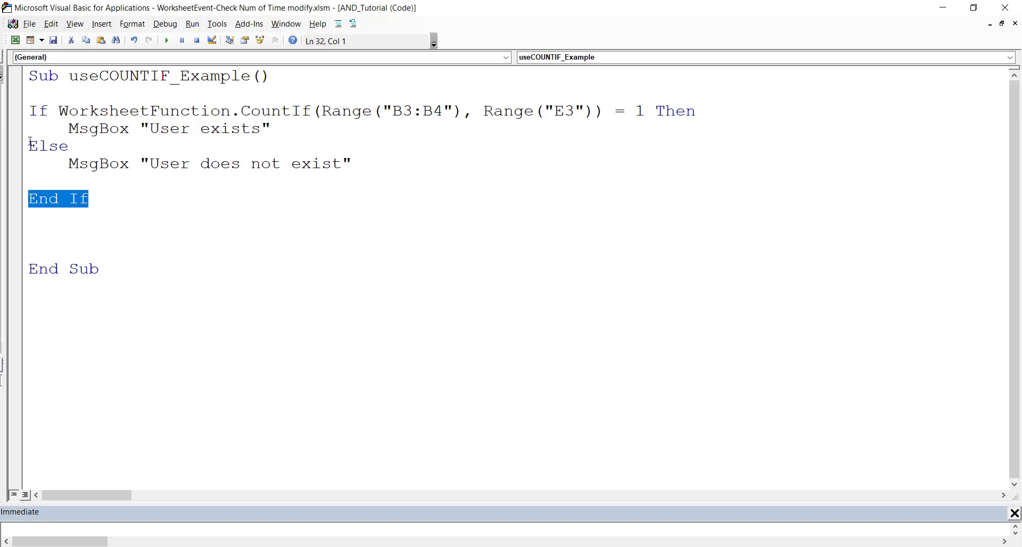
drag(29, 144, 77, 146)
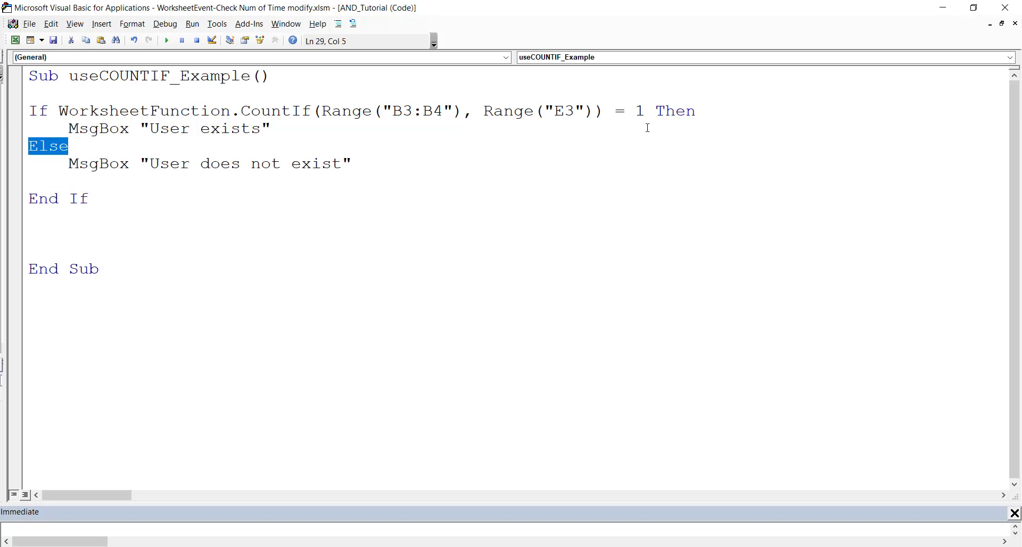
click(336, 176)
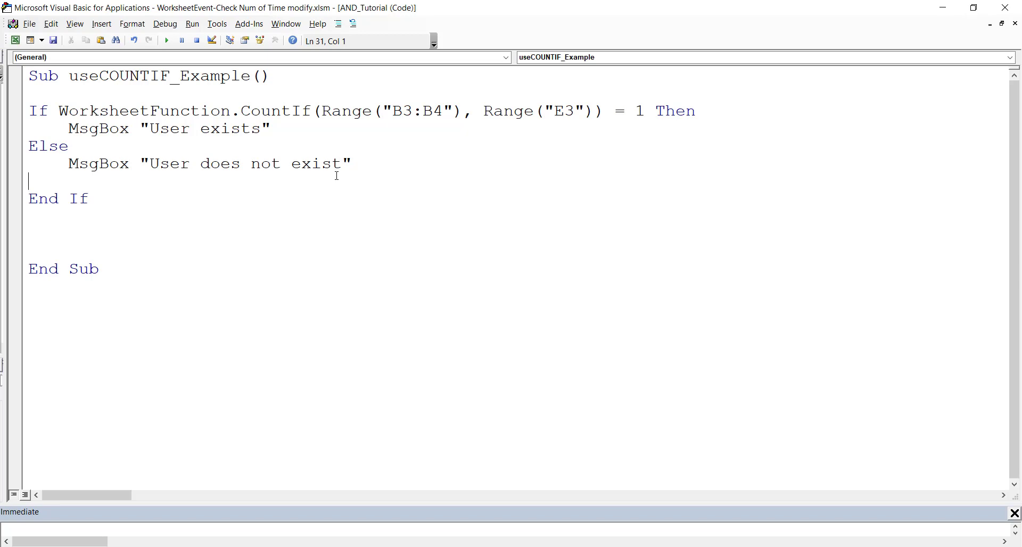